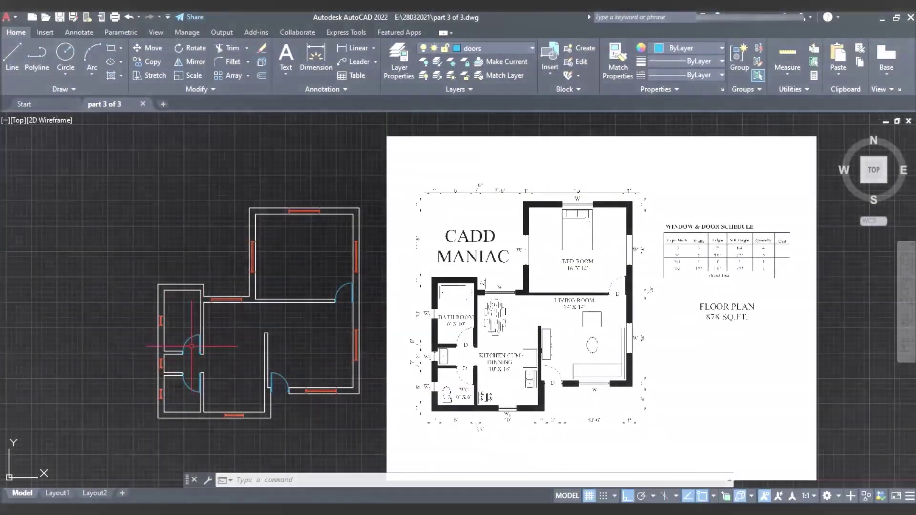
{"action": "scroll", "coordinate": [192, 347], "scroll_direction": "up", "scroll_amount": 3}
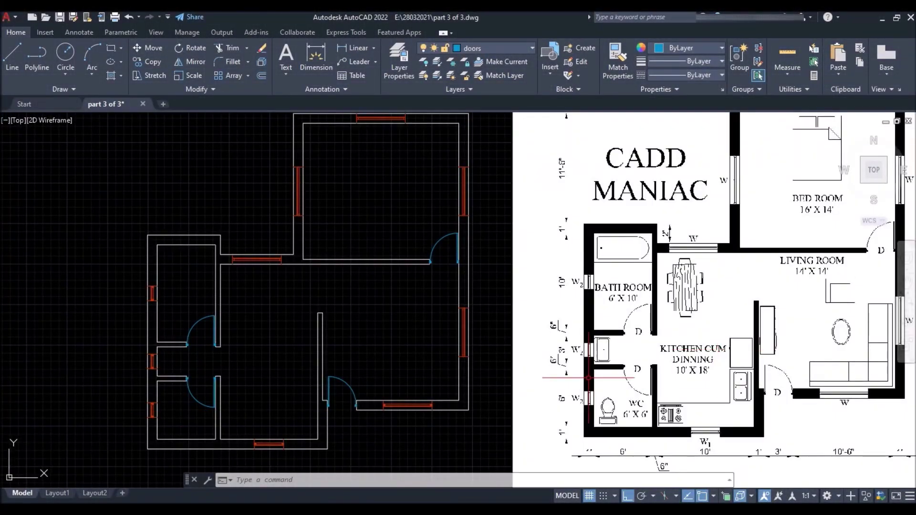
{"action": "scroll", "coordinate": [506, 330], "scroll_direction": "down", "scroll_amount": 2}
{"action": "scroll", "coordinate": [787, 299], "scroll_direction": "up", "scroll_amount": 2}
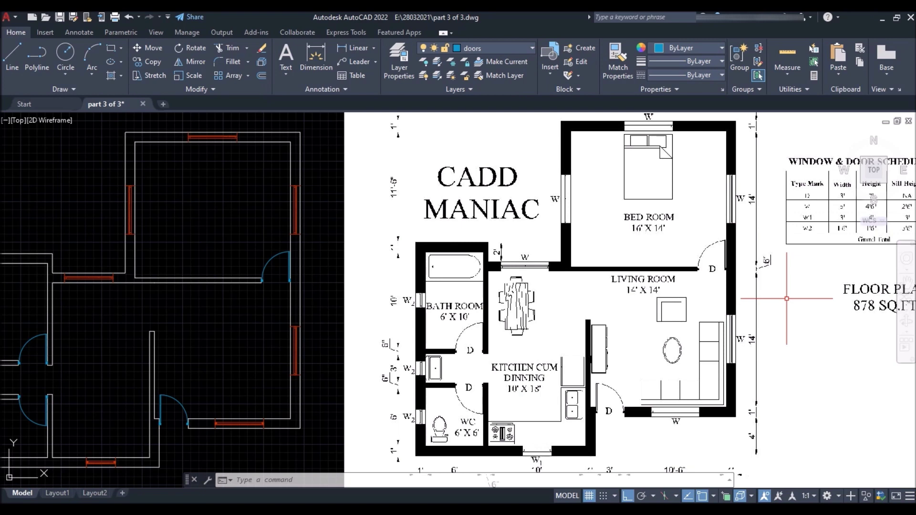
{"action": "scroll", "coordinate": [786, 298], "scroll_direction": "down", "scroll_amount": 2}
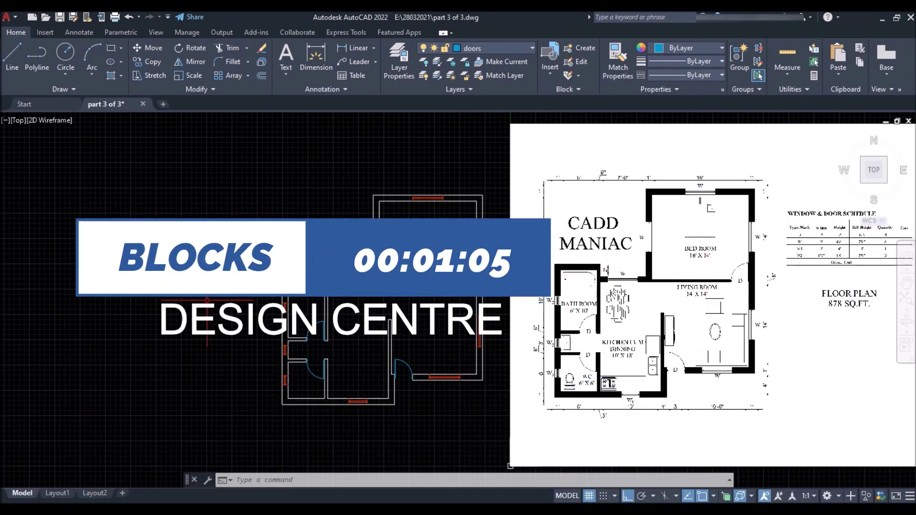
{"action": "scroll", "coordinate": [199, 317], "scroll_direction": "up", "scroll_amount": 2}
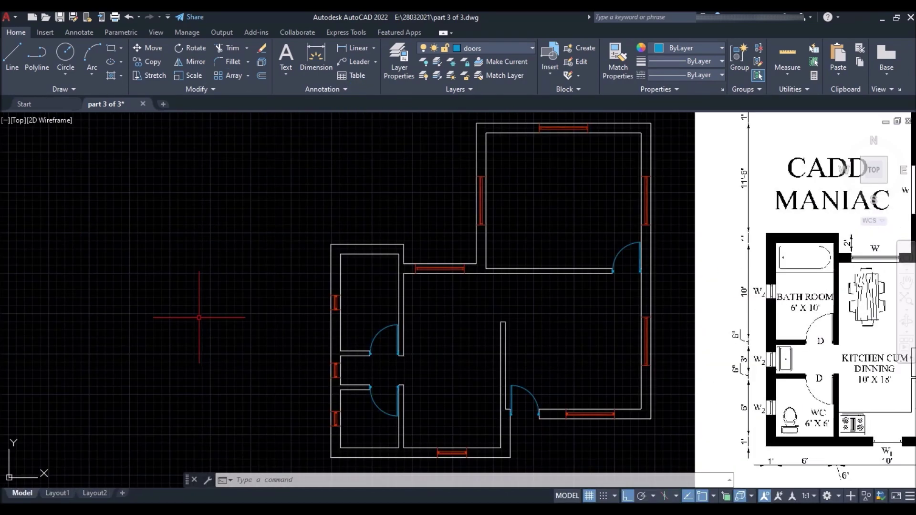
{"action": "mouse_move", "coordinate": [208, 330]}
{"action": "middle_mouse_down"}
{"action": "mouse_move", "coordinate": [245, 317]}
{"action": "mouse_move", "coordinate": [293, 335]}
{"action": "middle_mouse_up"}
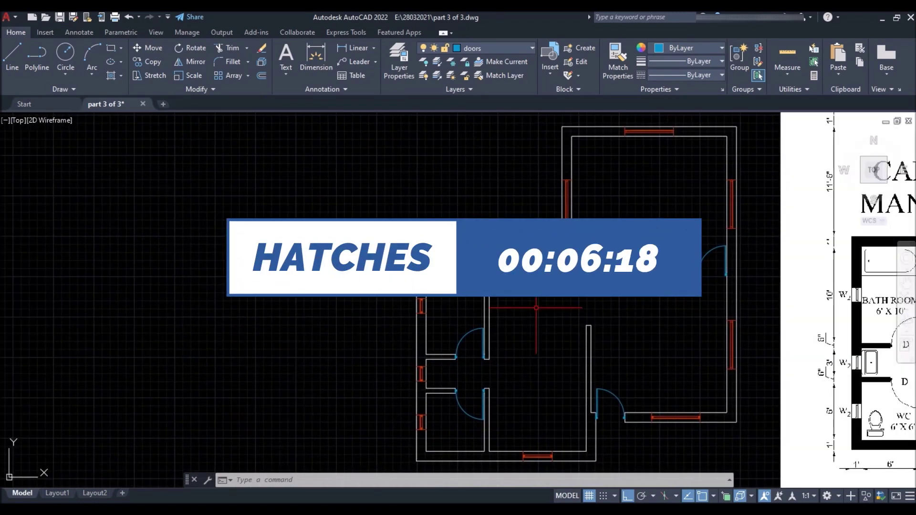
- Make blocks the current layer and draw a 7'6 counter line rightward, starting 2'6 above the kitchen's lower-left inner corner
{"action": "left_click", "coordinate": [525, 51]}
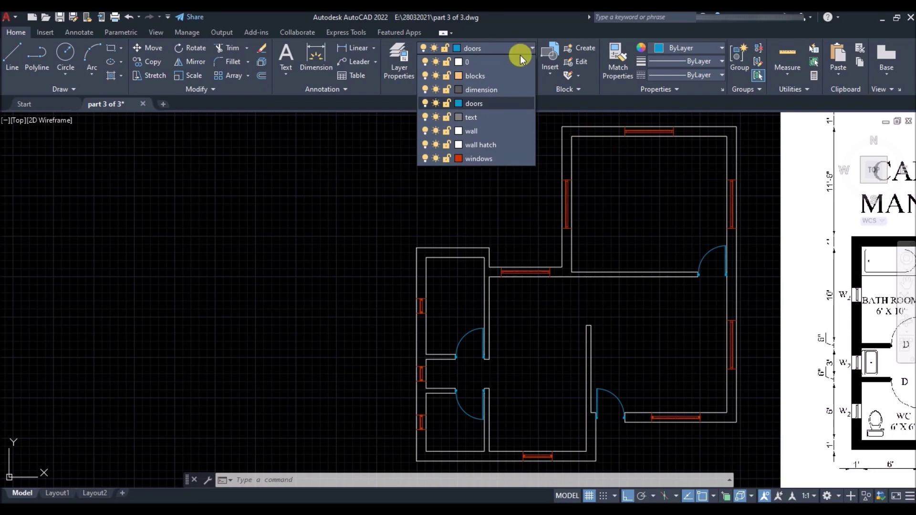
{"action": "left_click", "coordinate": [505, 75]}
{"action": "scroll", "coordinate": [459, 201], "scroll_direction": "down", "scroll_amount": 2}
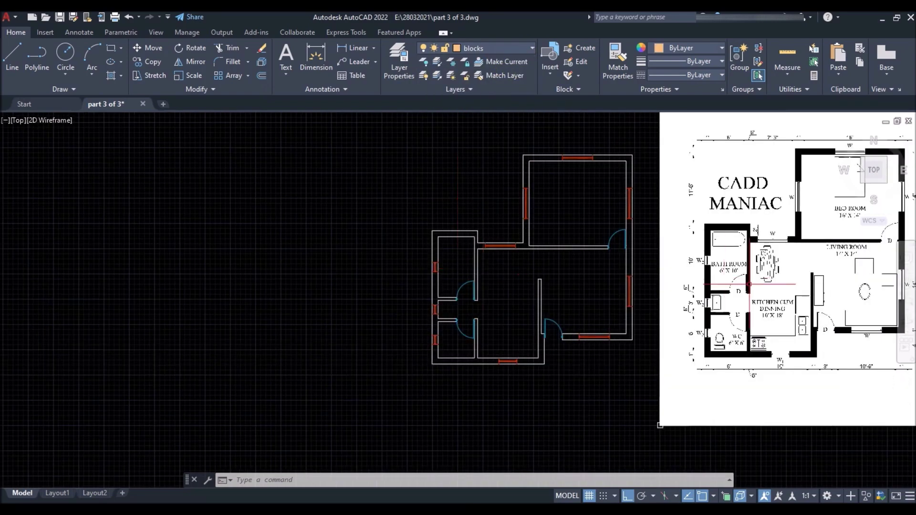
{"action": "scroll", "coordinate": [749, 284], "scroll_direction": "up", "scroll_amount": 4}
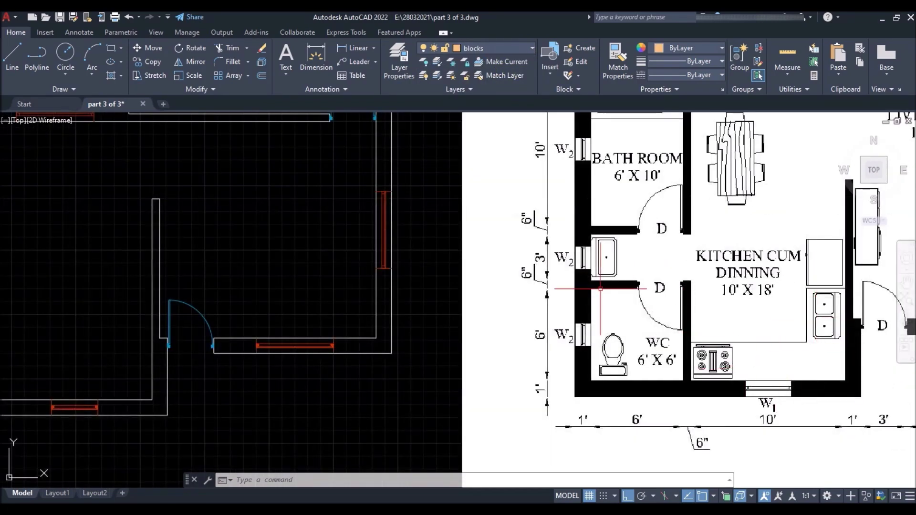
{"action": "scroll", "coordinate": [600, 289], "scroll_direction": "down", "scroll_amount": 2}
{"action": "scroll", "coordinate": [217, 362], "scroll_direction": "up", "scroll_amount": 2}
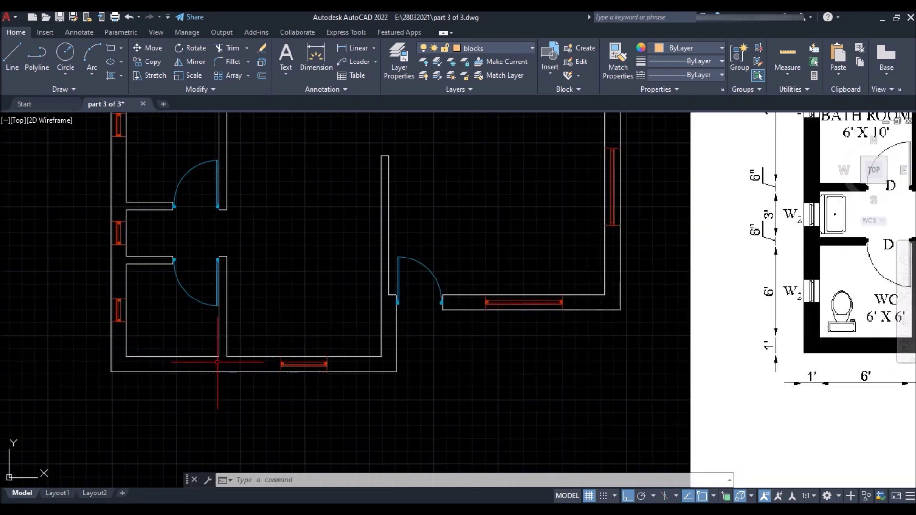
{"action": "type", "text": "l"}
{"action": "key", "text": "Return"}
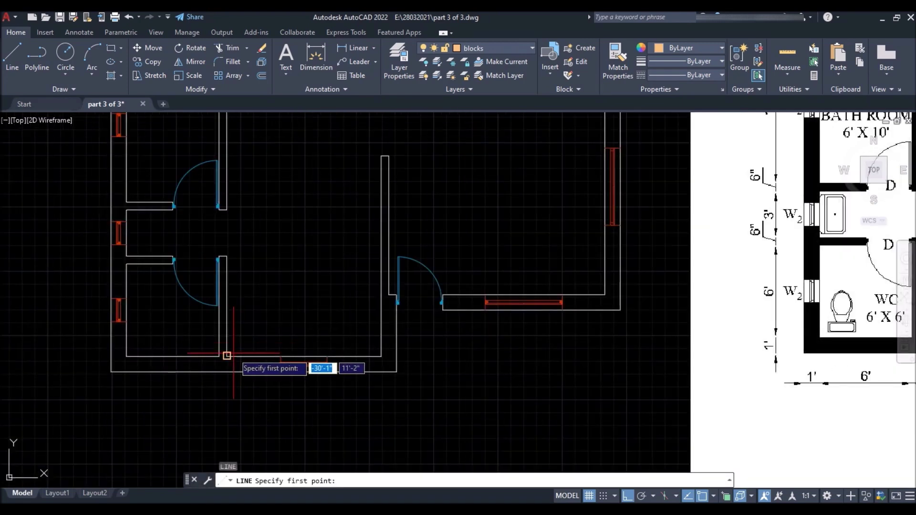
{"action": "type", "text": "2"}
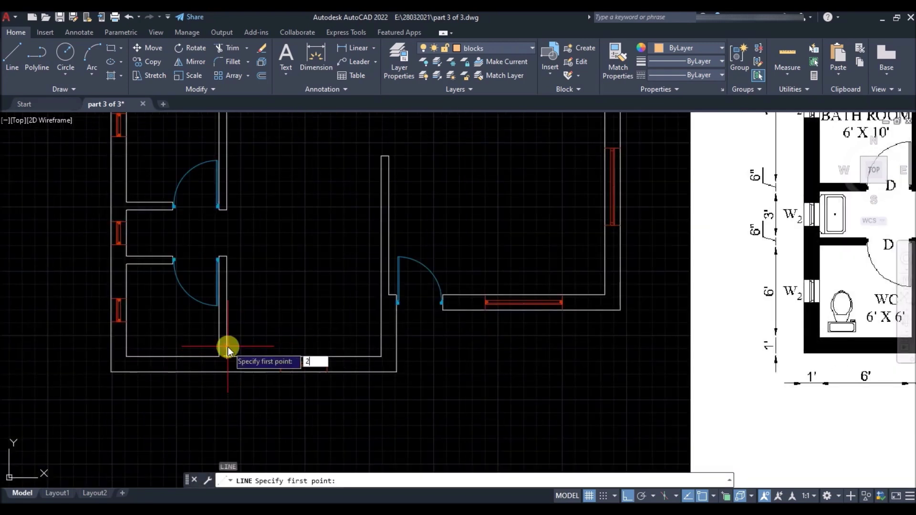
{"action": "type", "text": "'6"}
{"action": "key", "text": "Return"}
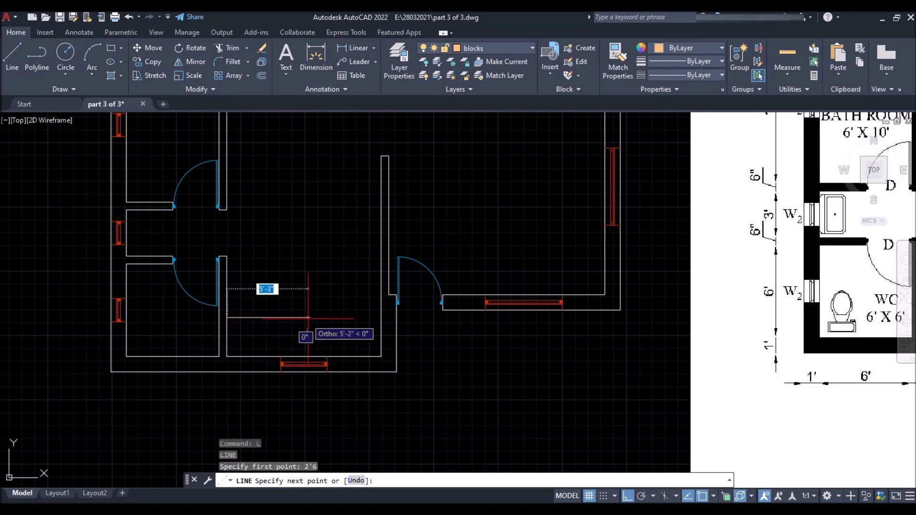
{"action": "type", "text": "7'6"}
{"action": "key", "text": "Return"}
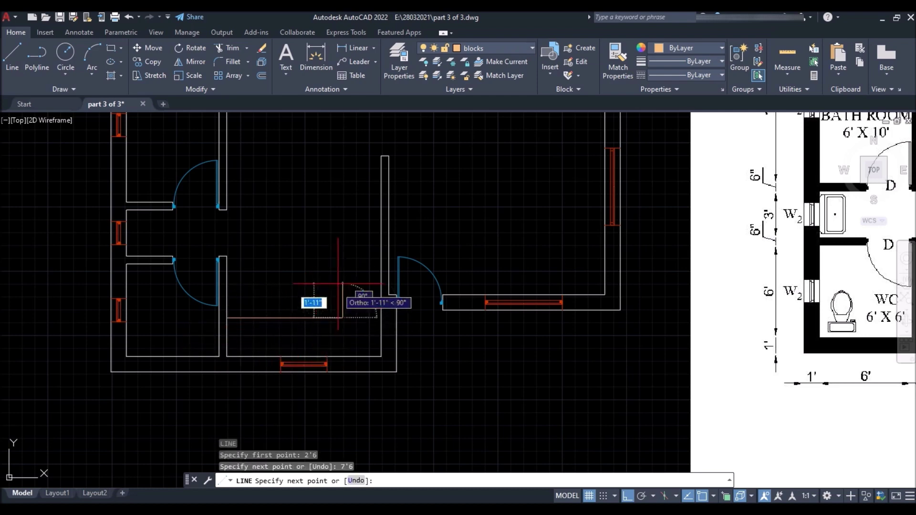
- Continue the kitchen counter outline 3'6 upward and end it horizontally at the kitchen's right wall
{"action": "type", "text": "3"}
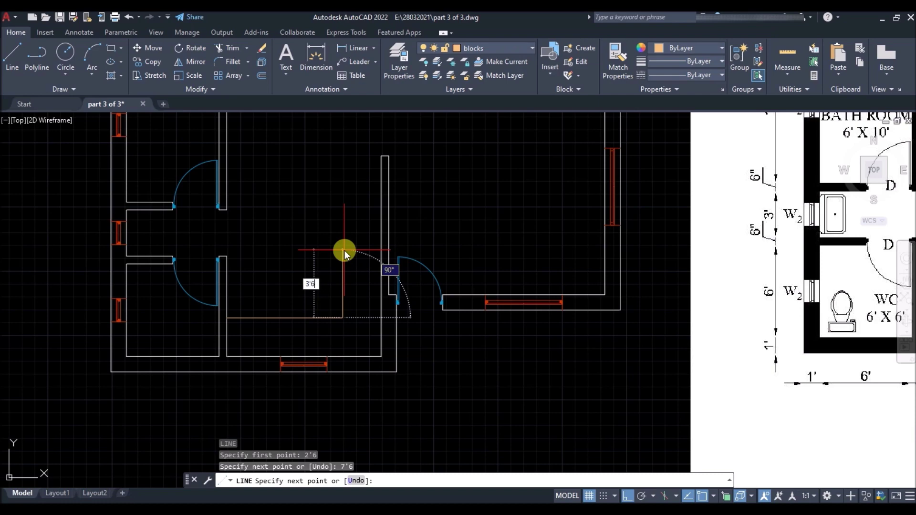
{"action": "type", "text": "'6"}
{"action": "key", "text": "Return"}
{"action": "scroll", "coordinate": [313, 261], "scroll_direction": "up", "scroll_amount": 6}
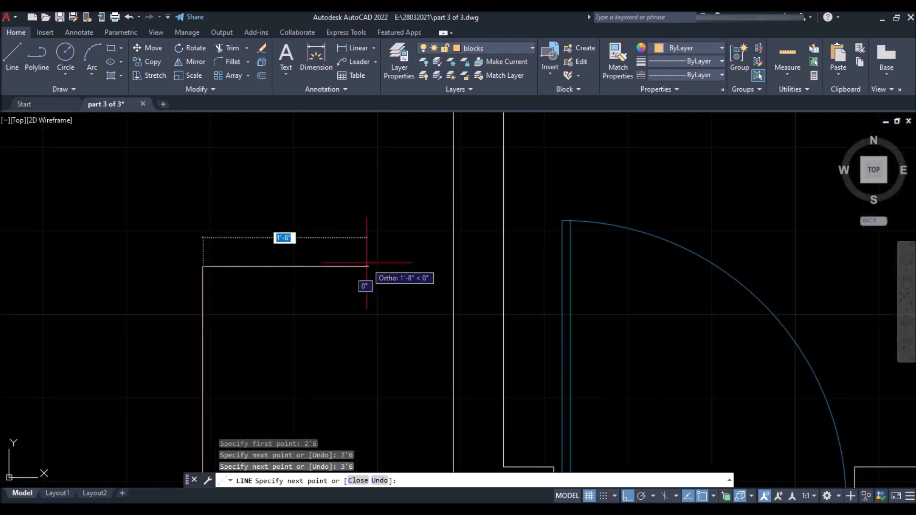
{"action": "left_click", "coordinate": [453, 267]}
{"action": "key", "text": "Return"}
{"action": "scroll", "coordinate": [321, 286], "scroll_direction": "down", "scroll_amount": 5}
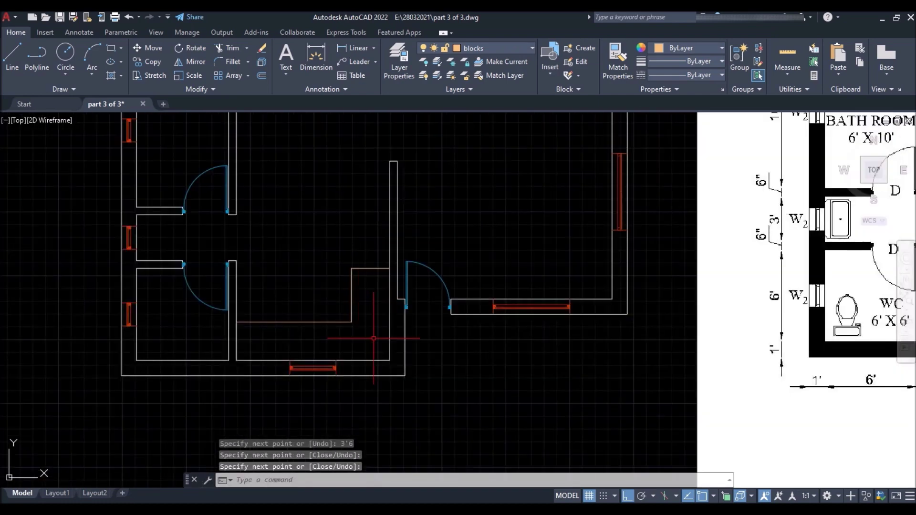
- Open DesignCenter and browse the en-us DesignCenter samples to the blocks of Home - Space Planner.dwg
{"action": "scroll", "coordinate": [374, 339], "scroll_direction": "down", "scroll_amount": 4}
{"action": "scroll", "coordinate": [372, 245], "scroll_direction": "up", "scroll_amount": 2}
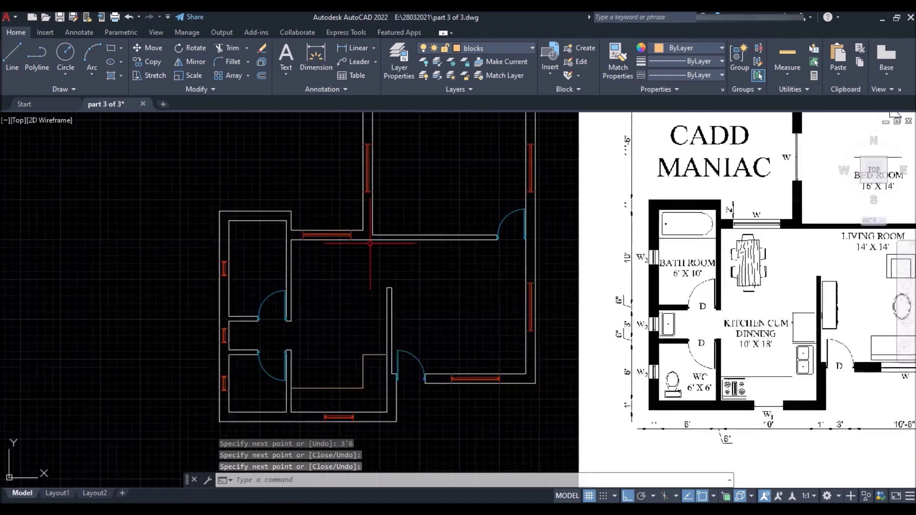
{"action": "middle_click_drag", "start_coordinate": [370, 270], "coordinate": [376, 293]}
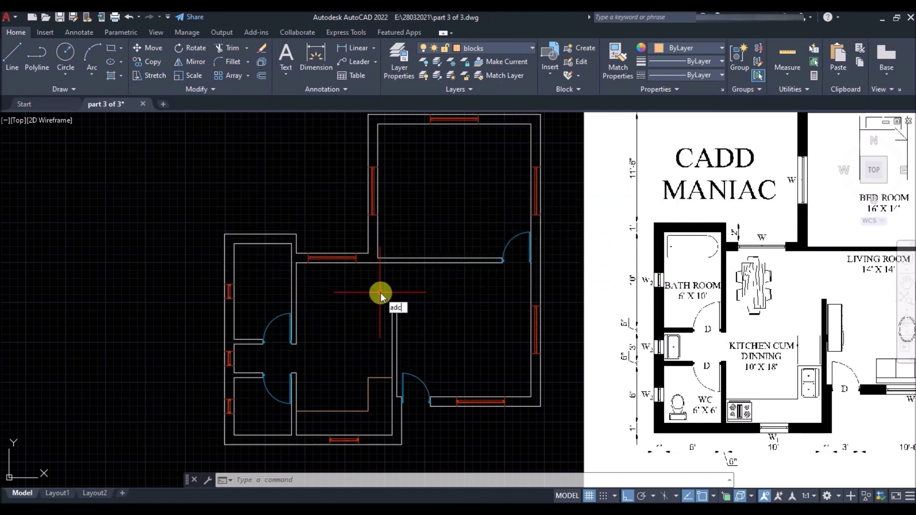
{"action": "key", "text": "Return"}
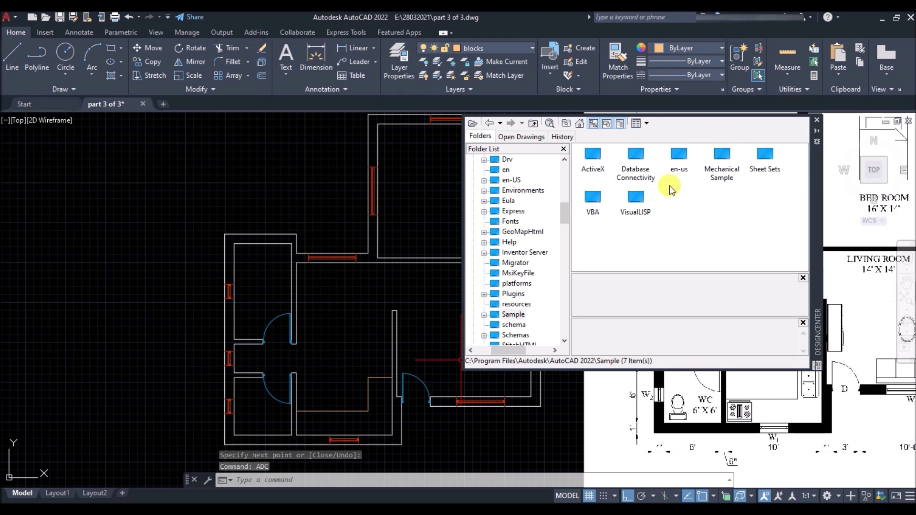
{"action": "double_click", "coordinate": [677, 158]}
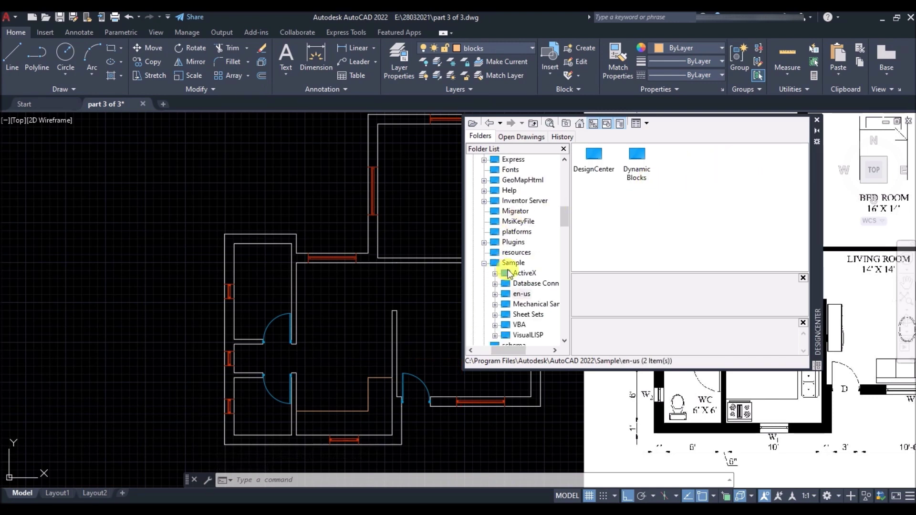
{"action": "double_click", "coordinate": [598, 171]}
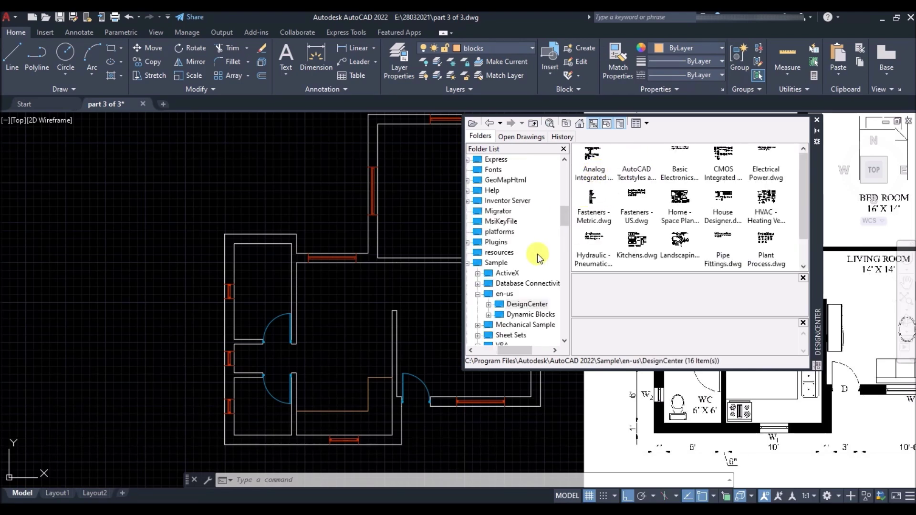
{"action": "scroll", "coordinate": [538, 254], "scroll_direction": "down", "scroll_amount": 1}
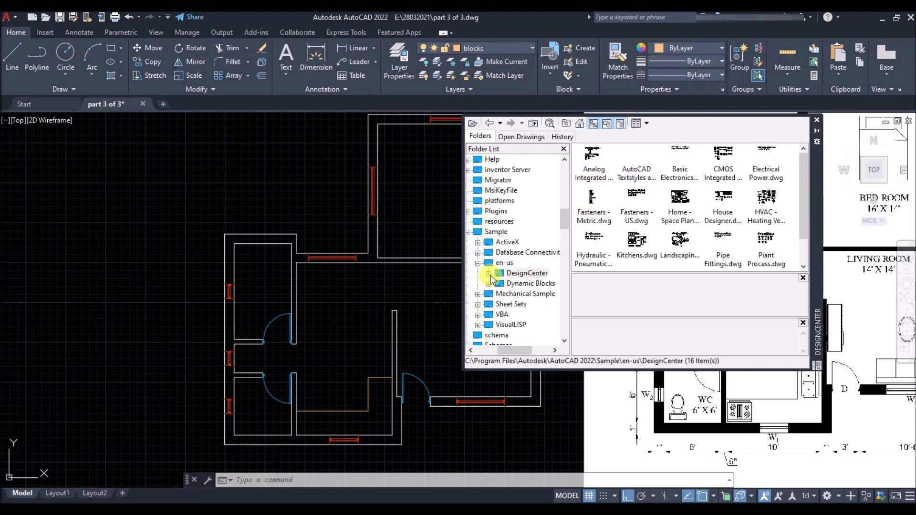
{"action": "left_click", "coordinate": [489, 273]}
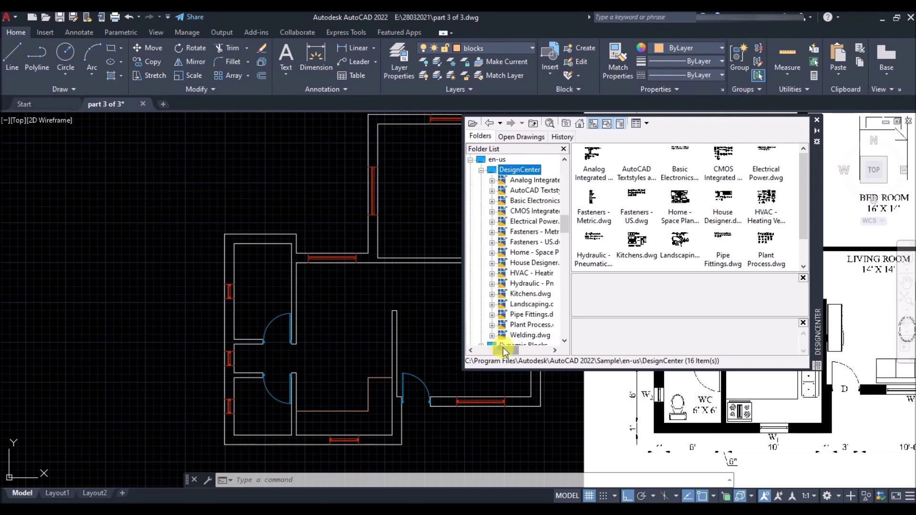
{"action": "left_click_drag", "start_coordinate": [503, 348], "coordinate": [509, 348]}
{"action": "left_click", "coordinate": [490, 254]}
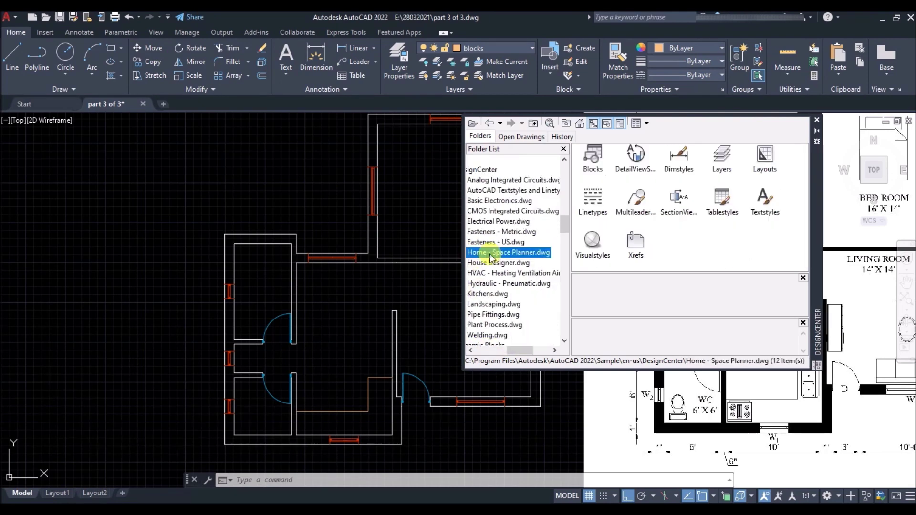
{"action": "double_click", "coordinate": [593, 156]}
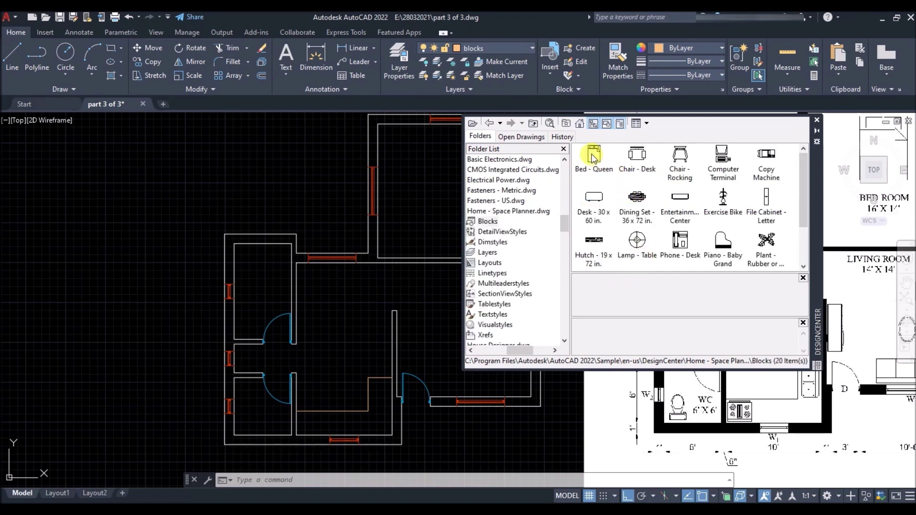
- Insert the Bed - Queen, Entertainment Center and Dining Set - 36 x 72 in. blocks in the empty area beside the floor plan
{"action": "left_click_drag", "start_coordinate": [594, 156], "coordinate": [142, 197]}
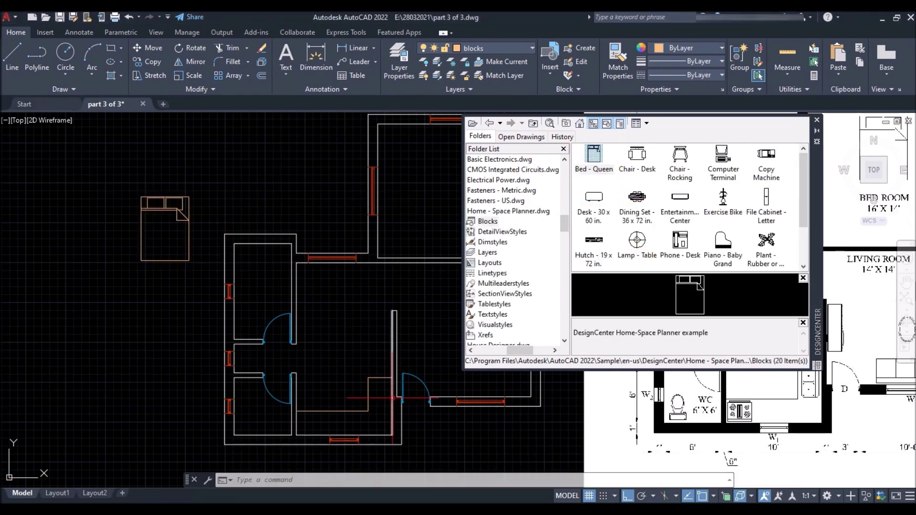
{"action": "left_click_drag", "start_coordinate": [680, 197], "coordinate": [266, 202]}
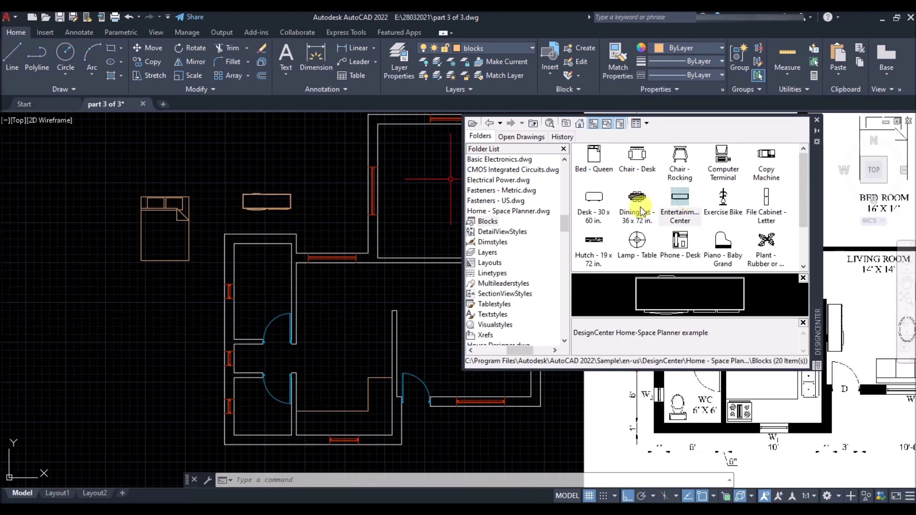
{"action": "left_click_drag", "start_coordinate": [642, 212], "coordinate": [227, 167]}
- Insert the rectangular woodgrain 60 x 30 in. table and the three-seat and two-seat roundback sofas to the left of the plan
{"action": "scroll", "coordinate": [743, 224], "scroll_direction": "down", "scroll_amount": 1}
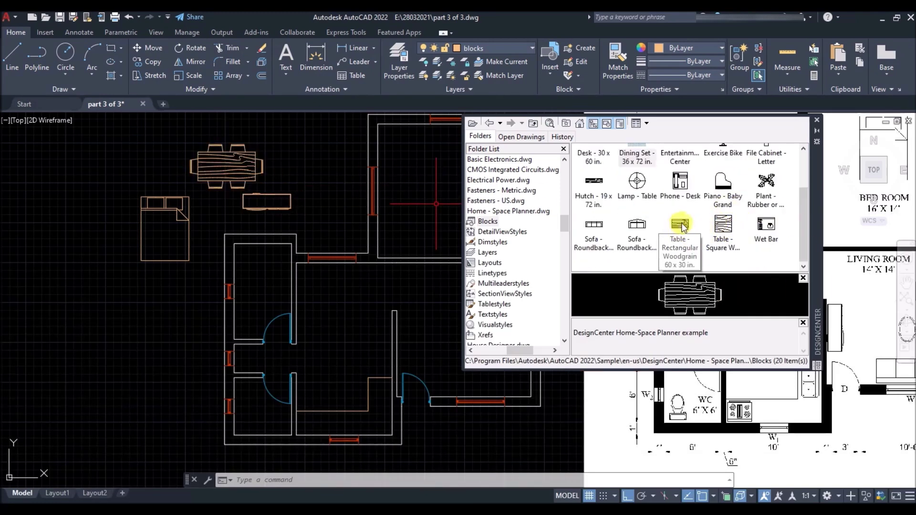
{"action": "left_click_drag", "start_coordinate": [678, 228], "coordinate": [96, 304]}
{"action": "left_click_drag", "start_coordinate": [596, 227], "coordinate": [81, 372]}
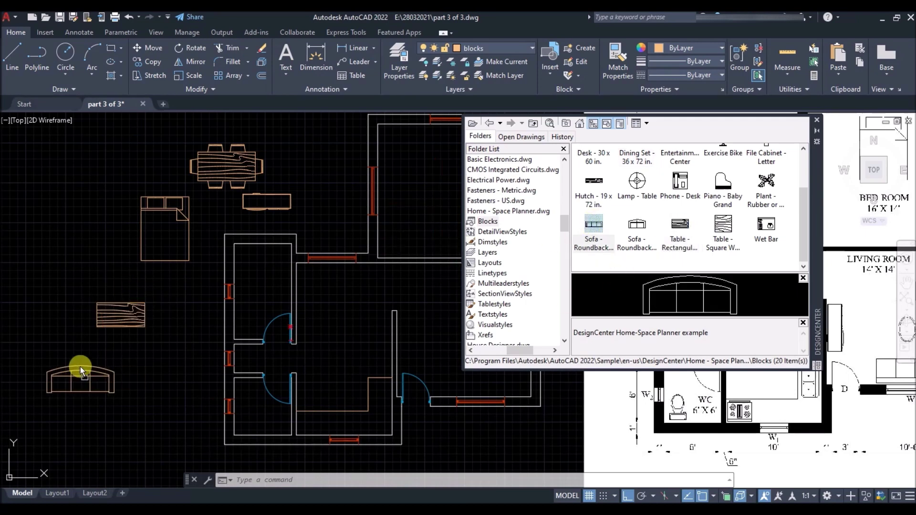
{"action": "mouse_move", "coordinate": [637, 226]}
{"action": "left_mouse_down"}
{"action": "mouse_move", "coordinate": [433, 307]}
{"action": "mouse_move", "coordinate": [176, 383]}
{"action": "left_mouse_up"}
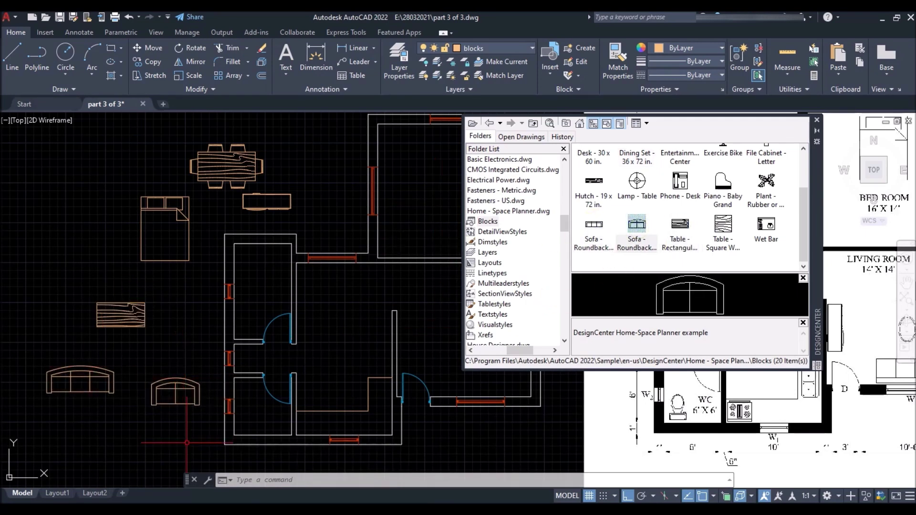
- Display the blocks contained in House Designer.dwg in DesignCenter
{"action": "scroll", "coordinate": [735, 236], "scroll_direction": "up", "scroll_amount": 2}
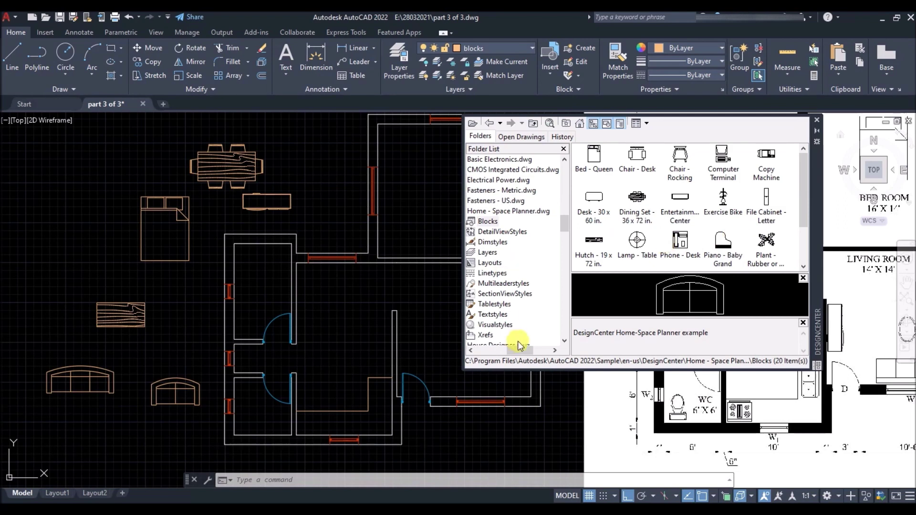
{"action": "left_click_drag", "start_coordinate": [521, 351], "coordinate": [517, 351]}
{"action": "scroll", "coordinate": [493, 250], "scroll_direction": "down", "scroll_amount": 1}
{"action": "scroll", "coordinate": [493, 252], "scroll_direction": "down", "scroll_amount": 1}
{"action": "left_click", "coordinate": [505, 283]}
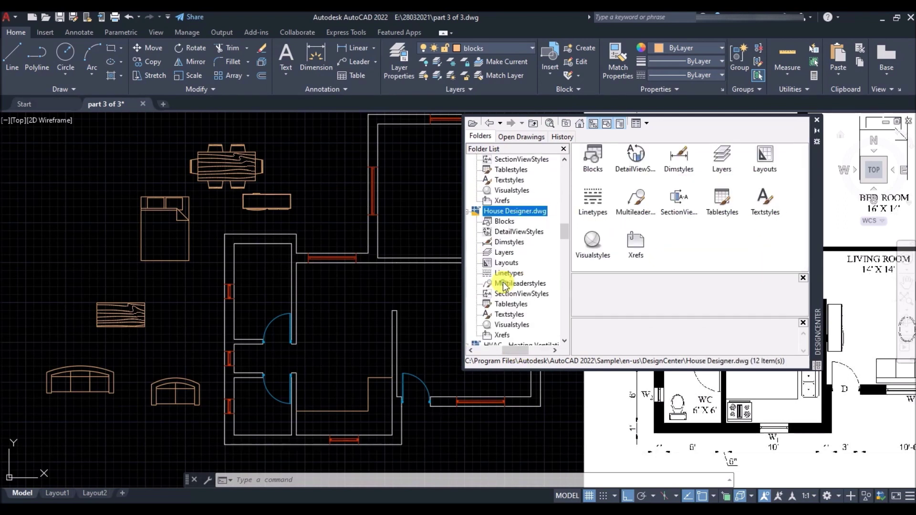
{"action": "left_click", "coordinate": [524, 232]}
{"action": "left_click", "coordinate": [505, 221]}
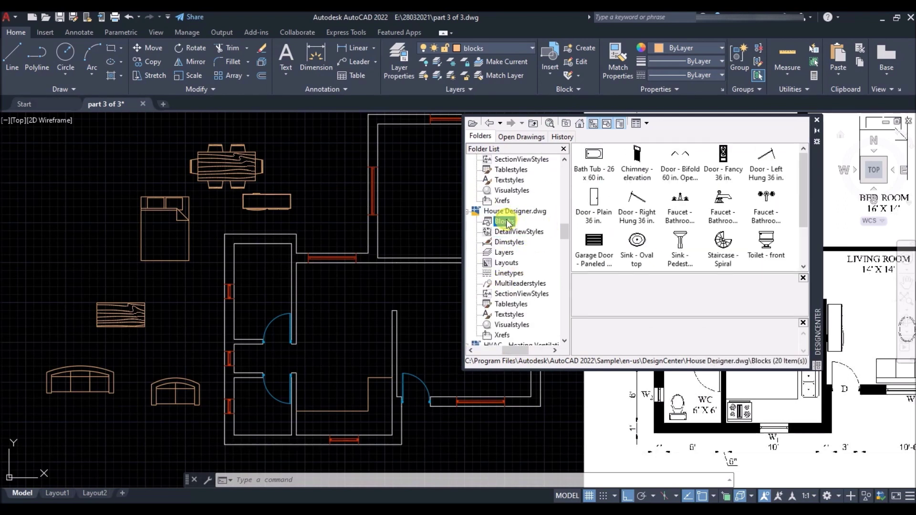
- Insert the Bath Tub - 26 x 60 in. block in the kitchen area and the Toilet - top block inside the WC
{"action": "left_click_drag", "start_coordinate": [597, 159], "coordinate": [341, 279]}
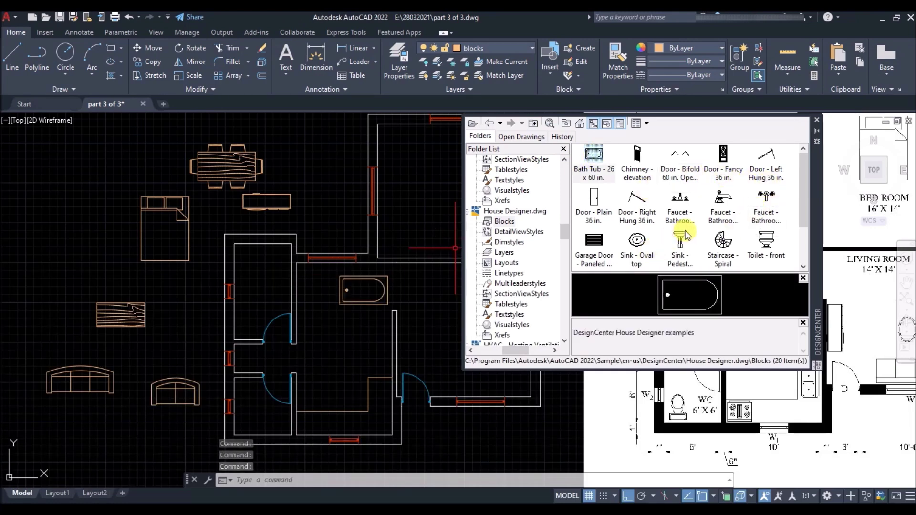
{"action": "scroll", "coordinate": [682, 231], "scroll_direction": "down", "scroll_amount": 2}
{"action": "mouse_move", "coordinate": [637, 225]}
{"action": "left_mouse_down"}
{"action": "mouse_move", "coordinate": [446, 272]}
{"action": "mouse_move", "coordinate": [231, 379]}
{"action": "mouse_move", "coordinate": [248, 404]}
{"action": "left_mouse_up"}
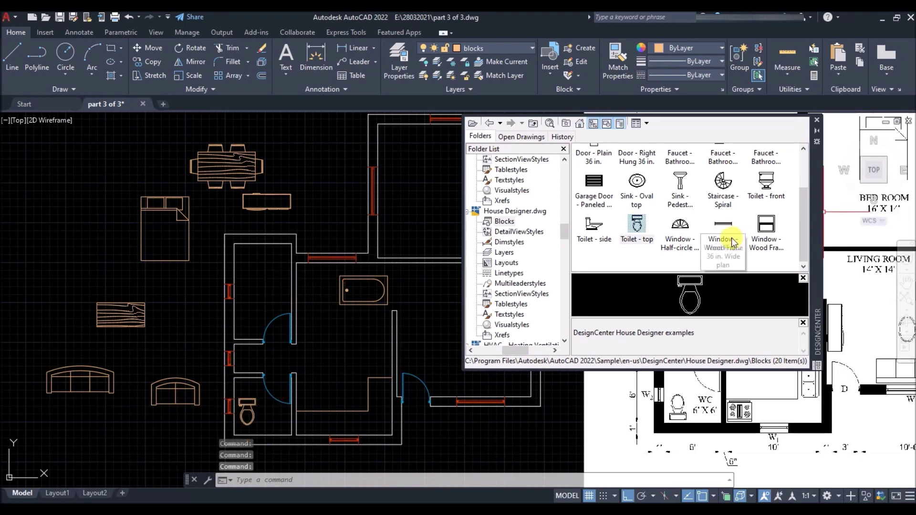
- Display the blocks contained in Kitchens.dwg in DesignCenter
{"action": "scroll", "coordinate": [734, 243], "scroll_direction": "up", "scroll_amount": 2}
{"action": "scroll", "coordinate": [516, 269], "scroll_direction": "down", "scroll_amount": 3}
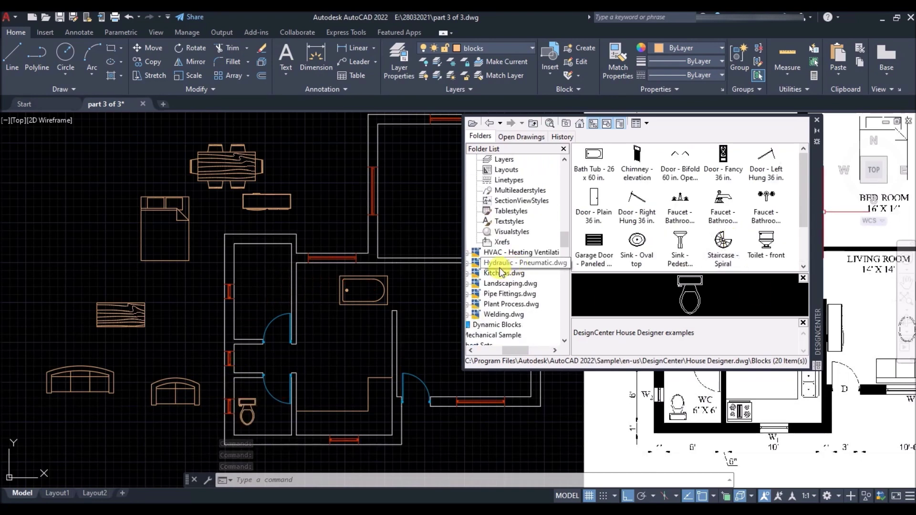
{"action": "left_click", "coordinate": [497, 274]}
{"action": "double_click", "coordinate": [591, 171]}
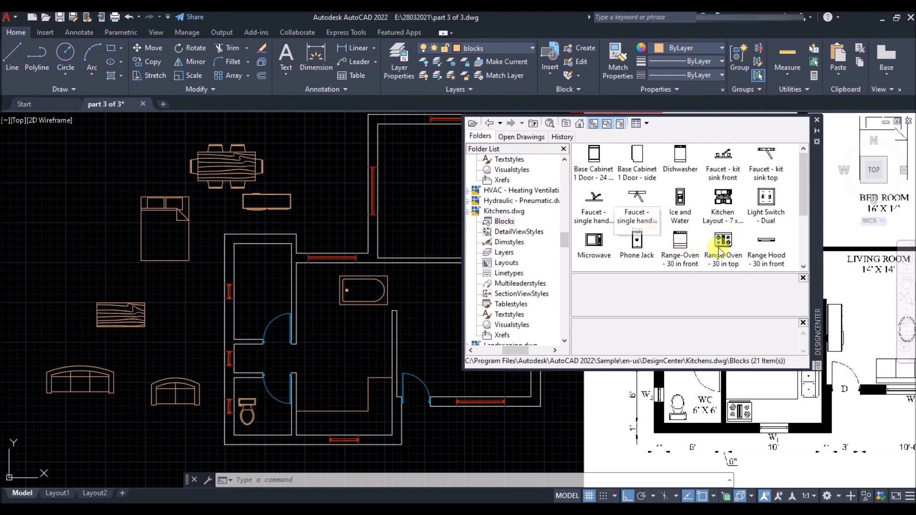
- Insert the Range-Oven - 30 in top and Sink-double - 36 in top blocks in the kitchen and Sink-single - 30 in top between bathroom and WC
{"action": "mouse_move", "coordinate": [723, 241]}
{"action": "left_mouse_down"}
{"action": "mouse_move", "coordinate": [404, 328]}
{"action": "mouse_move", "coordinate": [340, 333]}
{"action": "left_mouse_up"}
{"action": "scroll", "coordinate": [760, 230], "scroll_direction": "down", "scroll_amount": 2}
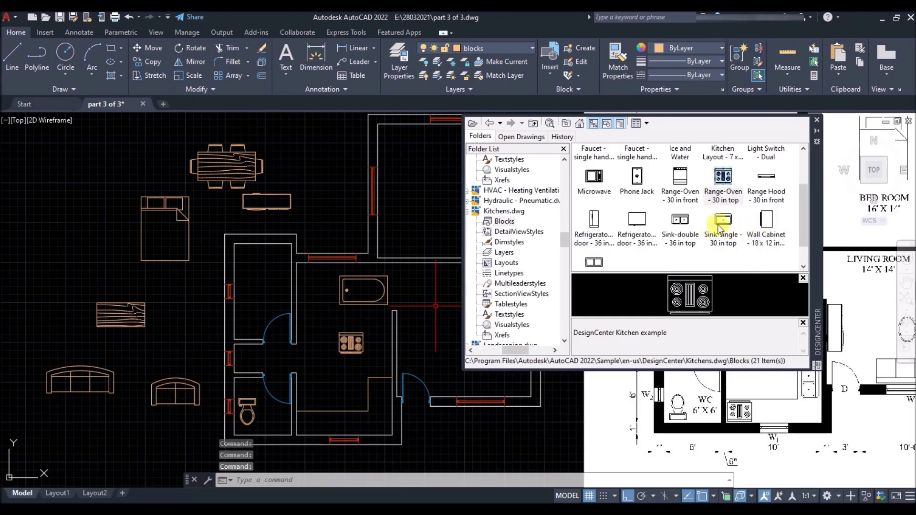
{"action": "left_click_drag", "start_coordinate": [724, 224], "coordinate": [272, 361]}
{"action": "left_click_drag", "start_coordinate": [680, 220], "coordinate": [344, 378]}
- Insert the 36 in. refrigerator block in the kitchen beside the range oven and bathtub, and close DesignCenter
{"action": "left_click_drag", "start_coordinate": [637, 220], "coordinate": [382, 314]}
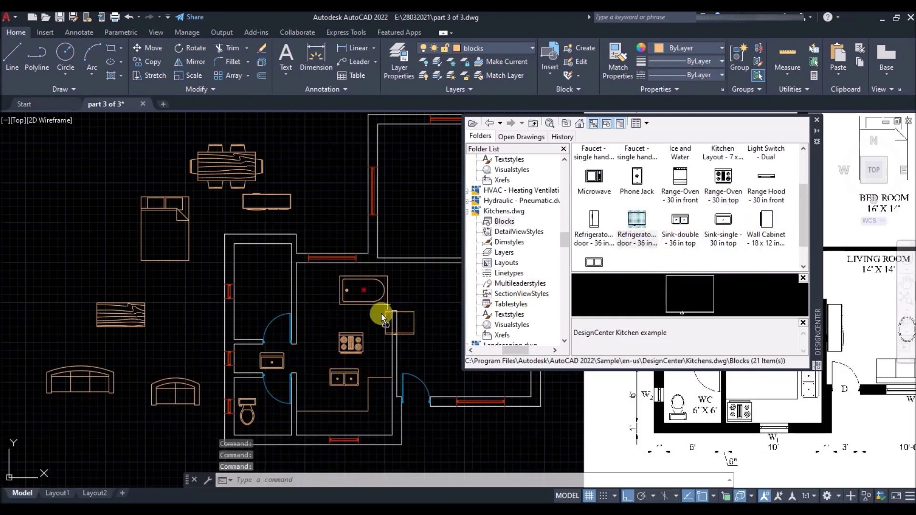
{"action": "left_click_drag", "start_coordinate": [308, 313], "coordinate": [306, 305]}
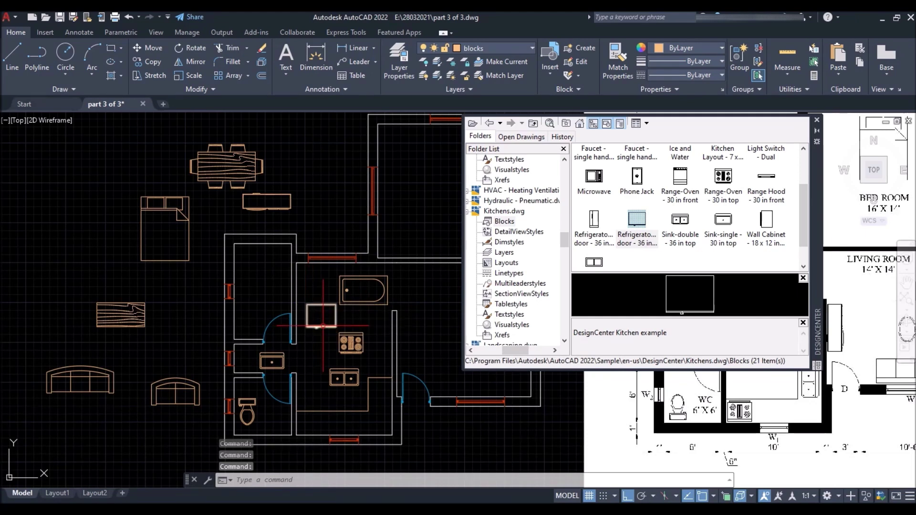
{"action": "left_click_drag", "start_coordinate": [678, 246], "coordinate": [677, 246]}
{"action": "scroll", "coordinate": [678, 246], "scroll_direction": "down", "scroll_amount": 1}
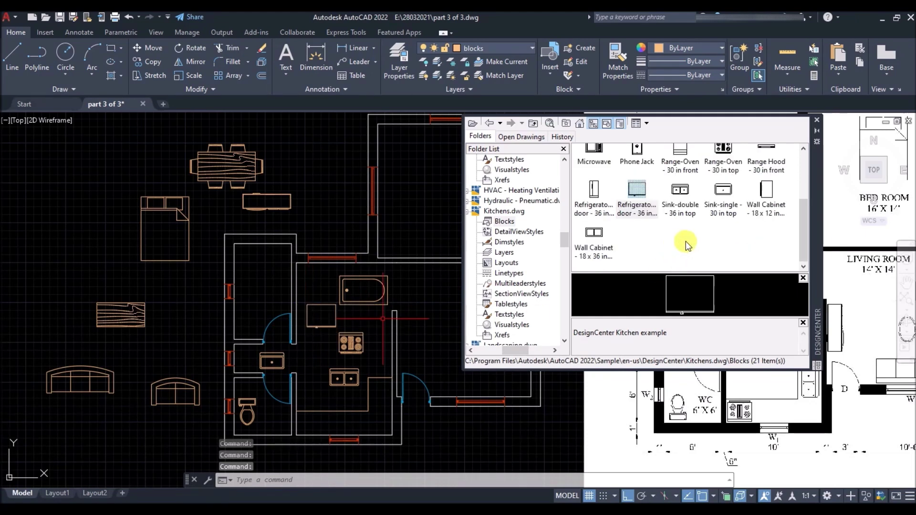
{"action": "left_click", "coordinate": [817, 119]}
- Move the queen bed into the bedroom with its head against the wall below the upper window
{"action": "scroll", "coordinate": [360, 307], "scroll_direction": "down", "scroll_amount": 2}
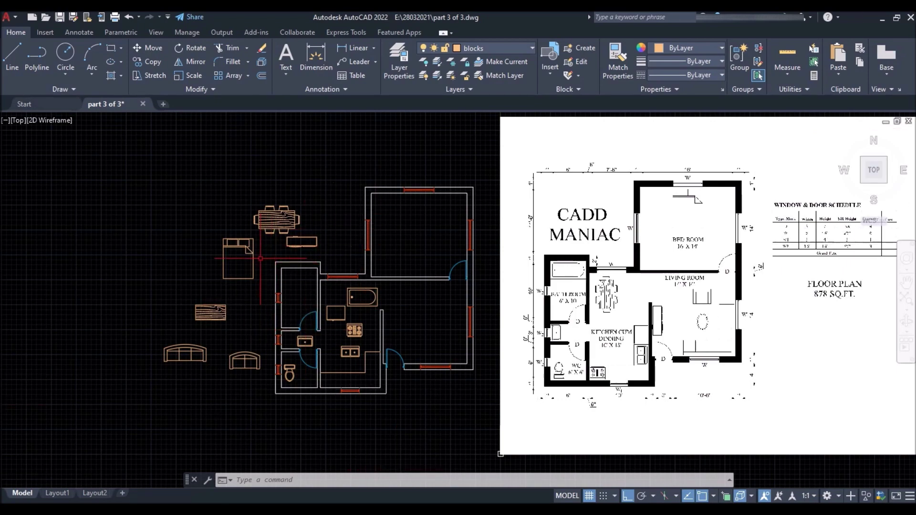
{"action": "scroll", "coordinate": [260, 258], "scroll_direction": "up", "scroll_amount": 2}
{"action": "left_click", "coordinate": [241, 258]}
{"action": "left_click", "coordinate": [230, 305]}
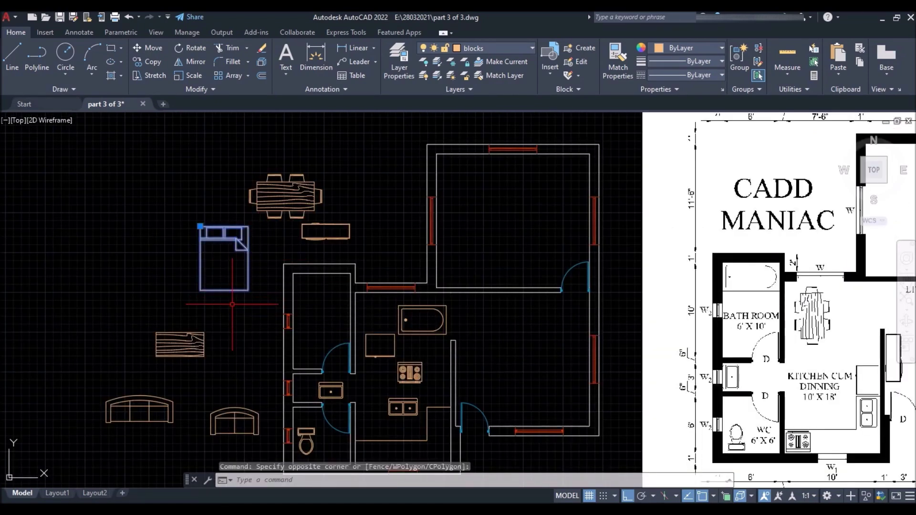
{"action": "type", "text": "M"}
{"action": "key", "text": "Return"}
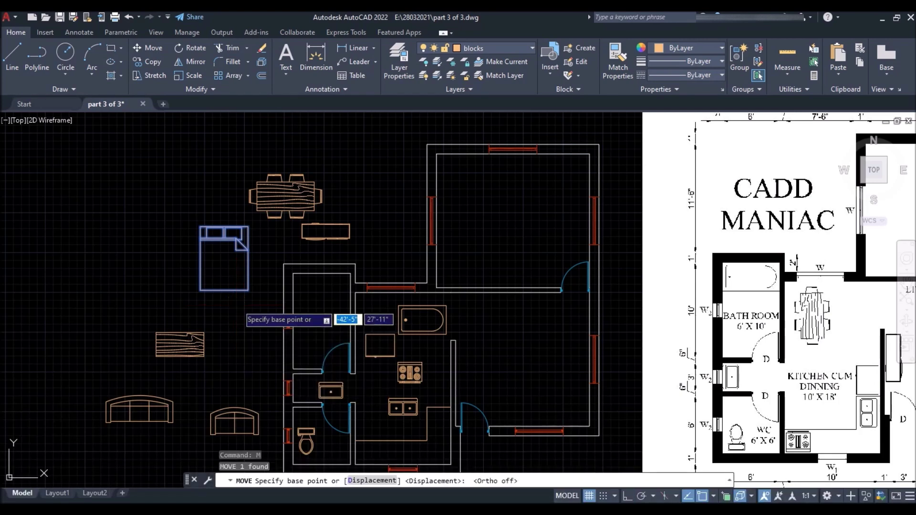
{"action": "left_click", "coordinate": [204, 266]}
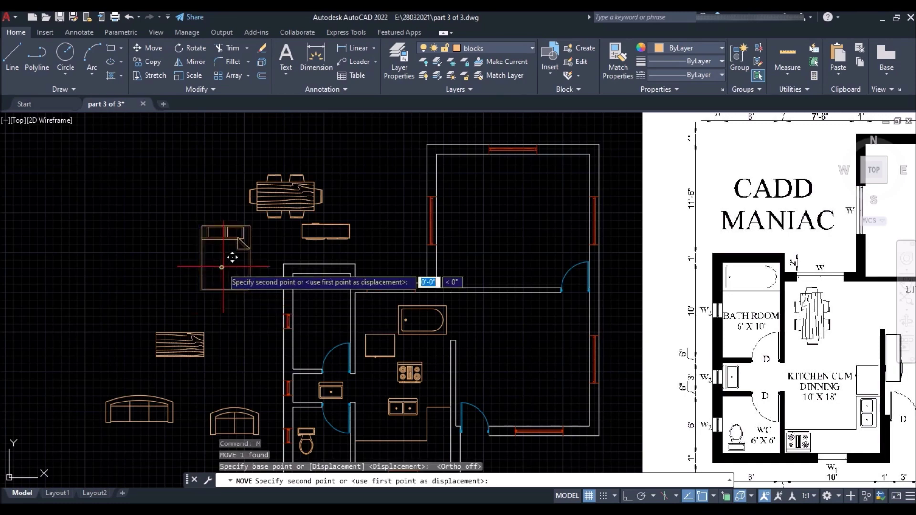
{"action": "scroll", "coordinate": [513, 205], "scroll_direction": "up", "scroll_amount": 5}
{"action": "scroll", "coordinate": [514, 197], "scroll_direction": "down", "scroll_amount": 4}
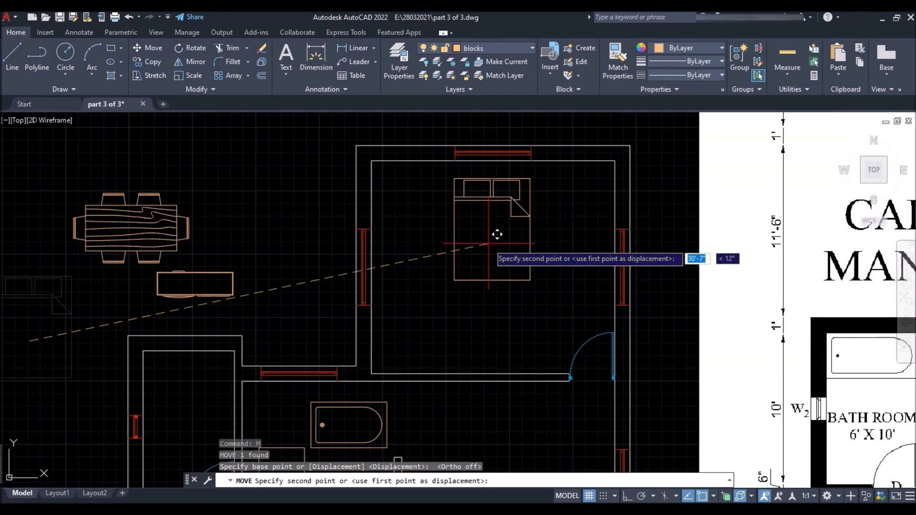
{"action": "left_click", "coordinate": [496, 220]}
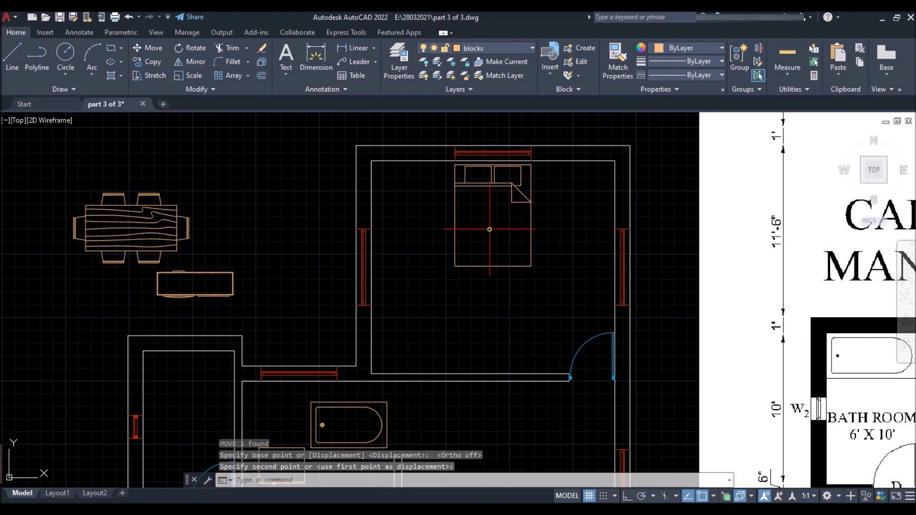
- Rotate the three-seat sofa 180 degrees with Ortho on
{"action": "scroll", "coordinate": [494, 230], "scroll_direction": "down", "scroll_amount": 4}
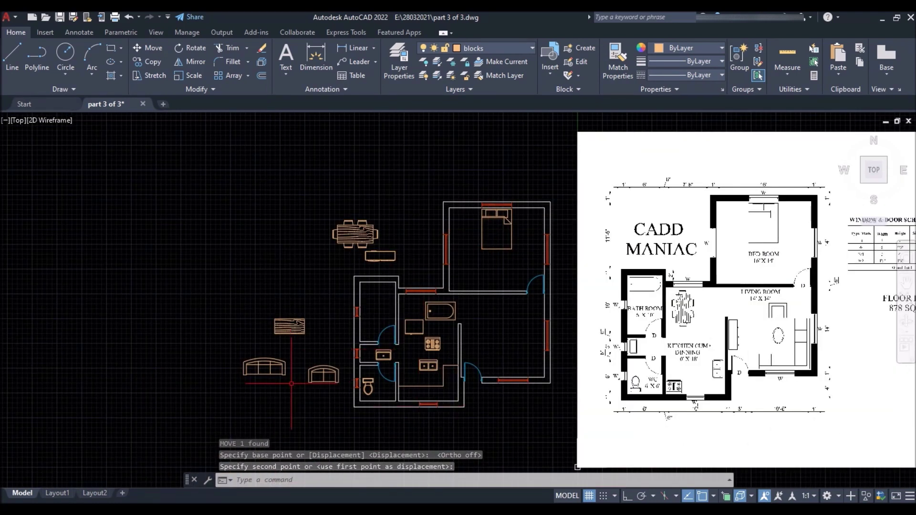
{"action": "scroll", "coordinate": [298, 388], "scroll_direction": "up", "scroll_amount": 2}
{"action": "left_click", "coordinate": [289, 340]}
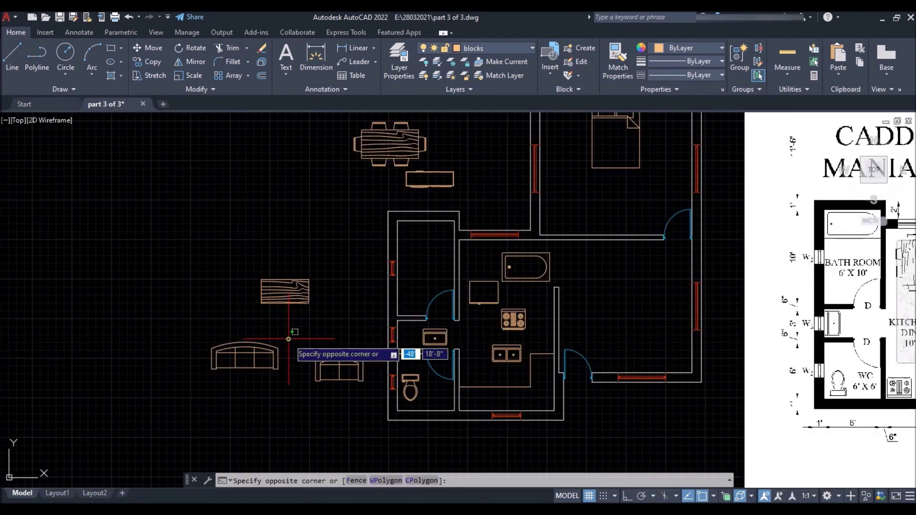
{"action": "left_click", "coordinate": [262, 381]}
{"action": "type", "text": "RO"}
{"action": "key", "text": "Return"}
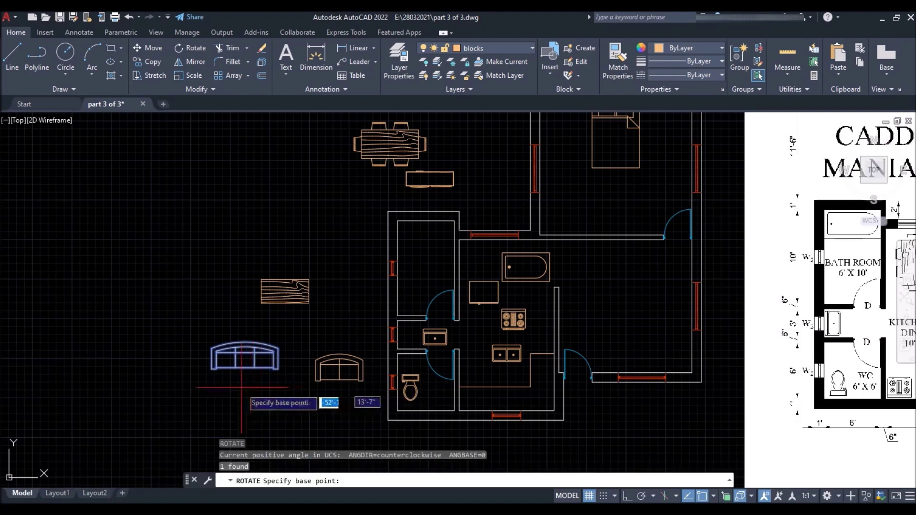
{"action": "left_click", "coordinate": [237, 387]}
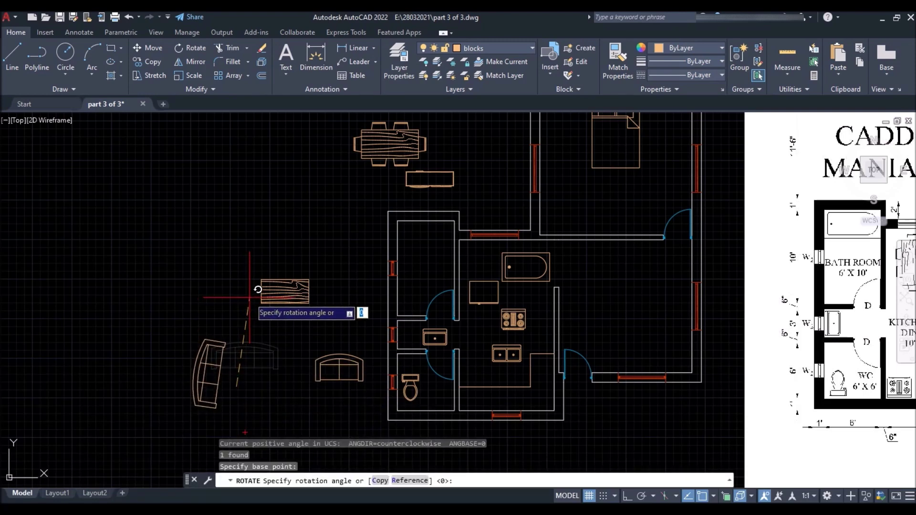
{"action": "key", "text": "F8"}
{"action": "left_click", "coordinate": [96, 305]}
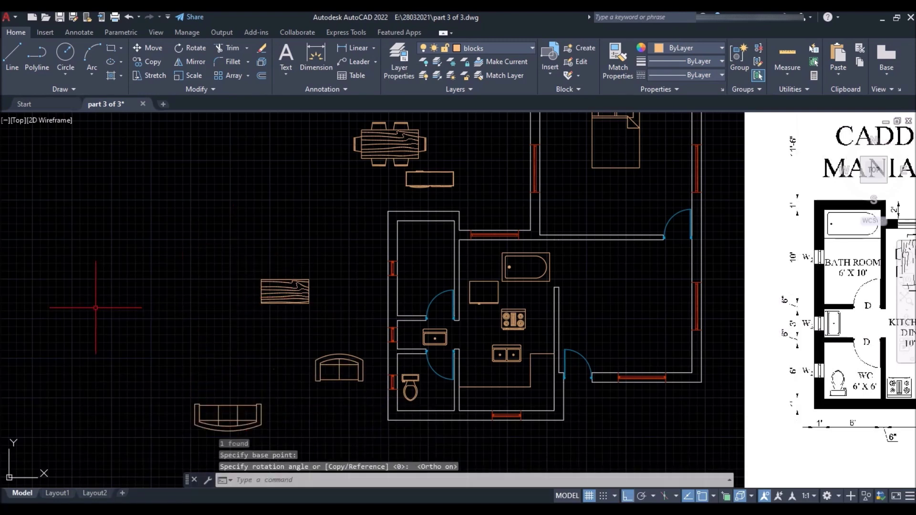
- Rotate the two-seat sofa to 270 degrees so its curved back faces east
{"action": "key", "text": "Return"}
{"action": "left_click", "coordinate": [366, 342]}
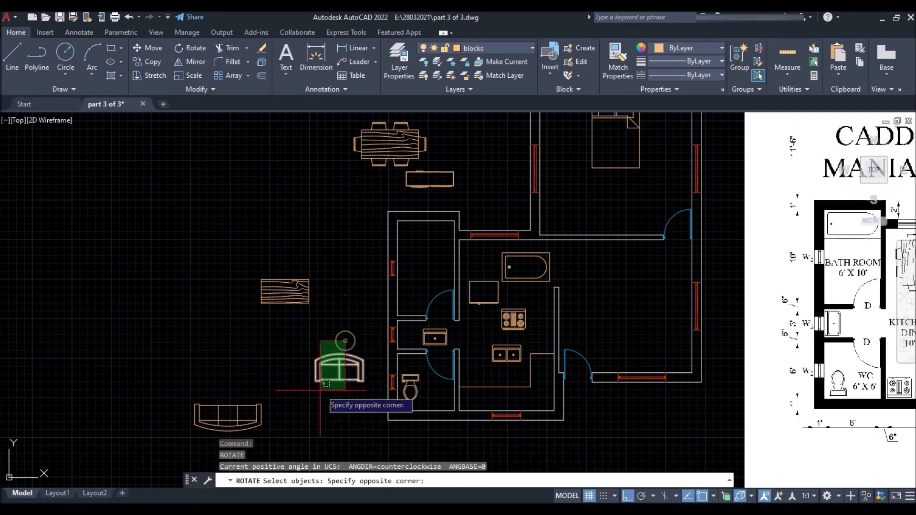
{"action": "left_click", "coordinate": [316, 392]}
{"action": "key", "text": "Return"}
{"action": "left_click", "coordinate": [298, 381]}
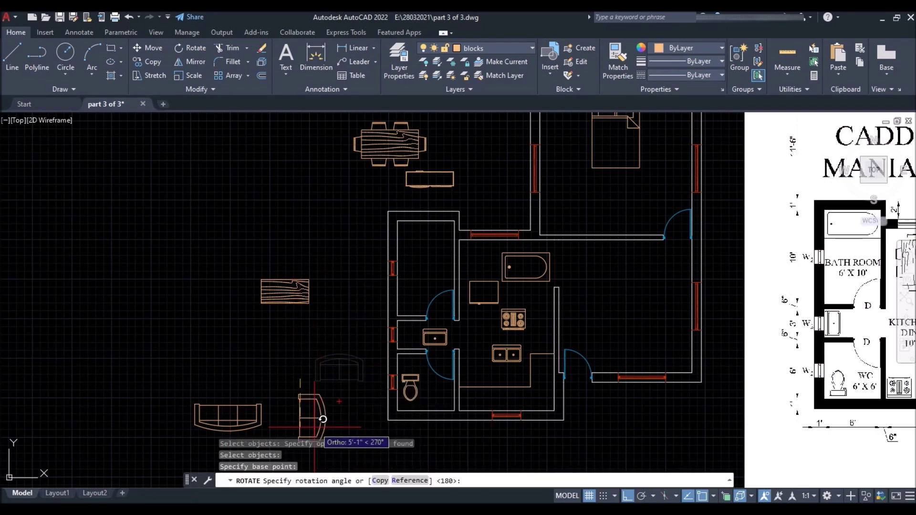
{"action": "scroll", "coordinate": [309, 359], "scroll_direction": "down", "scroll_amount": 2}
{"action": "left_click", "coordinate": [301, 416]}
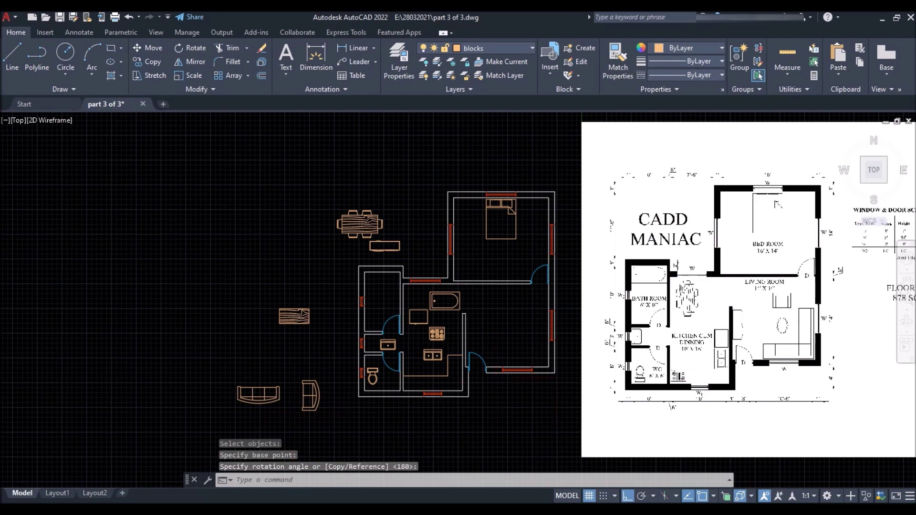
- Move the three-seat sofa into the living room, with its back against the lower wall beside the window
{"action": "scroll", "coordinate": [563, 378], "scroll_direction": "up", "scroll_amount": 2}
{"action": "left_click", "coordinate": [105, 382]}
{"action": "left_click", "coordinate": [75, 407]}
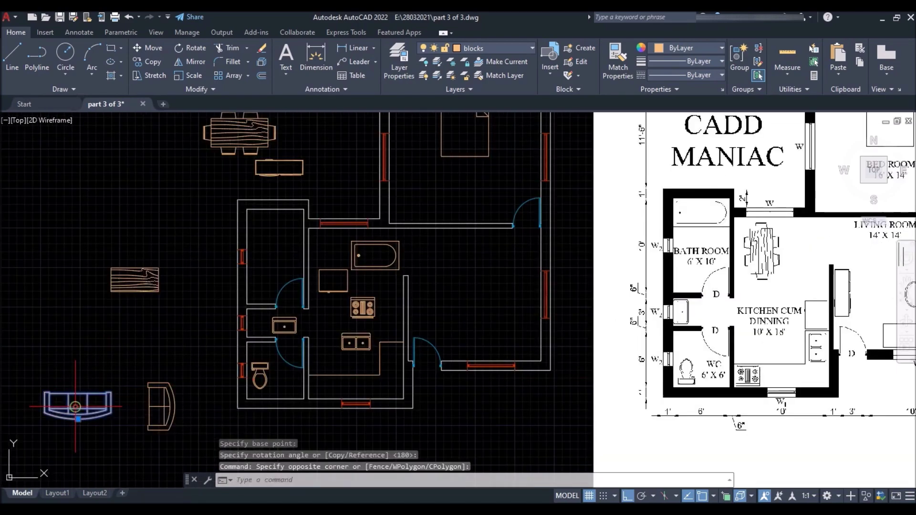
{"action": "type", "text": "m"}
{"action": "key", "text": "Return"}
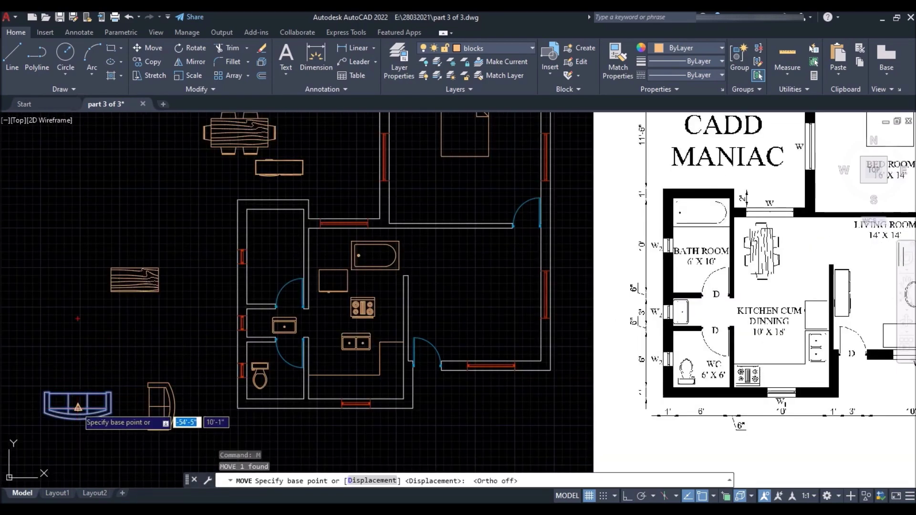
{"action": "left_click", "coordinate": [78, 429]}
{"action": "scroll", "coordinate": [235, 420], "scroll_direction": "up", "scroll_amount": 5}
{"action": "scroll", "coordinate": [697, 366], "scroll_direction": "down", "scroll_amount": 5}
{"action": "scroll", "coordinate": [745, 358], "scroll_direction": "up", "scroll_amount": 5}
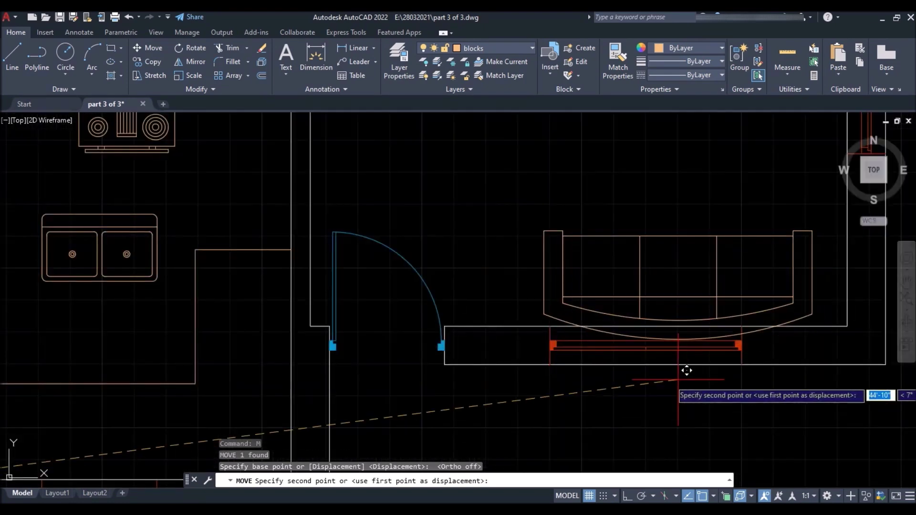
{"action": "scroll", "coordinate": [694, 356], "scroll_direction": "down", "scroll_amount": 2}
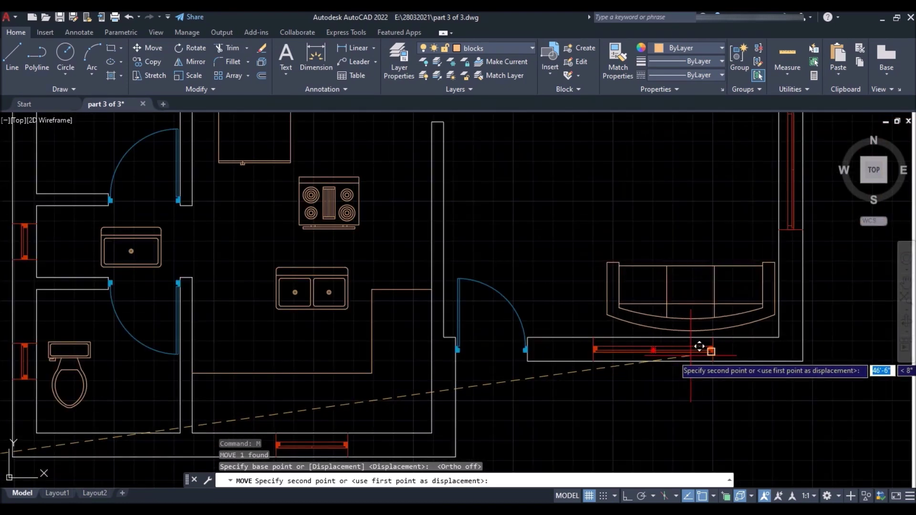
{"action": "scroll", "coordinate": [690, 355], "scroll_direction": "up", "scroll_amount": 4}
{"action": "left_click", "coordinate": [687, 356]}
- Move the two-seat sofa into the living room, with its back towards the window in the east wall
{"action": "scroll", "coordinate": [545, 358], "scroll_direction": "down", "scroll_amount": 6}
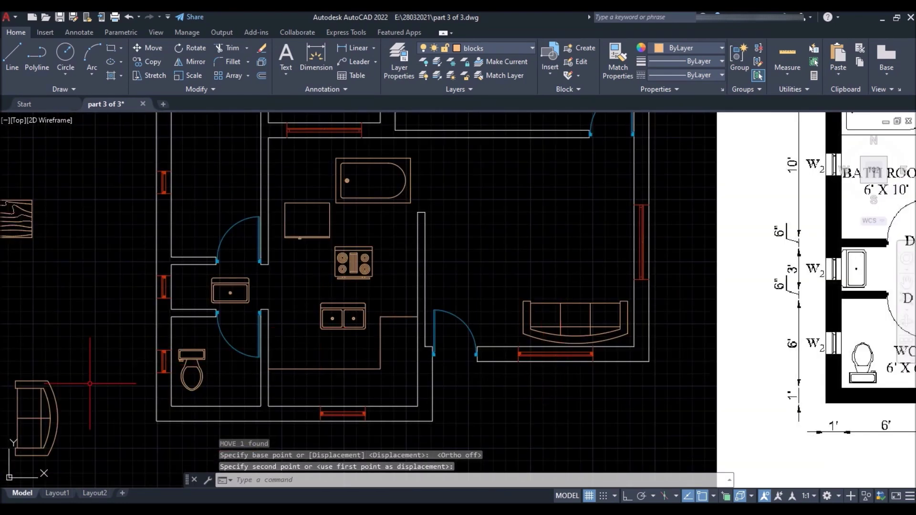
{"action": "scroll", "coordinate": [172, 325], "scroll_direction": "down", "scroll_amount": 2}
{"action": "key", "text": "space"}
{"action": "left_click", "coordinate": [105, 375]}
{"action": "left_click", "coordinate": [65, 397]}
{"action": "key", "text": "space"}
{"action": "scroll", "coordinate": [85, 388], "scroll_direction": "up", "scroll_amount": 6}
{"action": "left_click", "coordinate": [85, 388]}
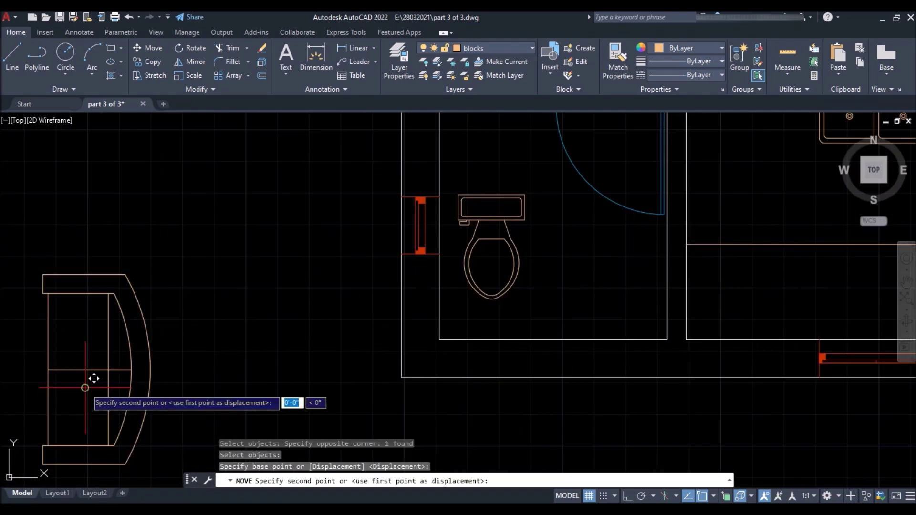
{"action": "scroll", "coordinate": [349, 293], "scroll_direction": "down", "scroll_amount": 3}
{"action": "scroll", "coordinate": [474, 278], "scroll_direction": "up", "scroll_amount": 6}
{"action": "left_click", "coordinate": [466, 285]}
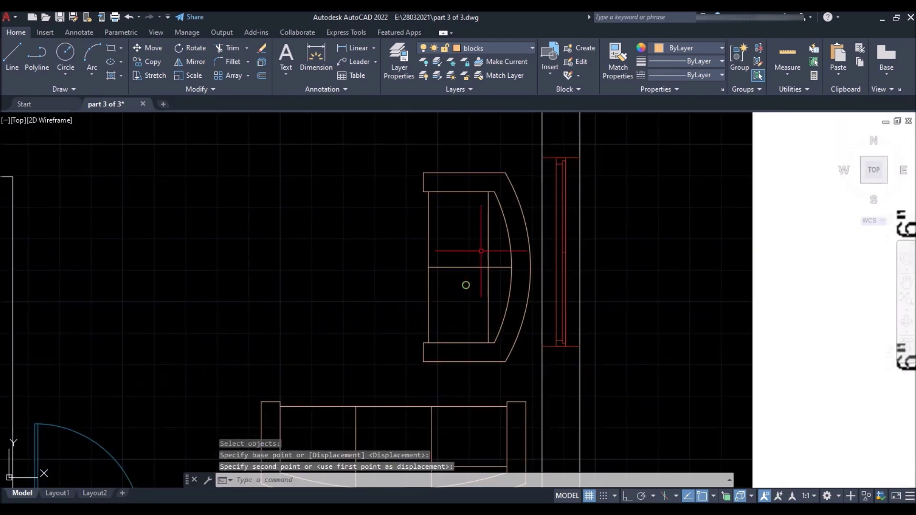
- Shift the three-seat sofa about 2'-3" west along the living room's lower wall, away from the corner
{"action": "scroll", "coordinate": [481, 251], "scroll_direction": "down", "scroll_amount": 5}
{"action": "key", "text": "space"}
{"action": "left_click", "coordinate": [454, 280]}
{"action": "left_click", "coordinate": [405, 305]}
{"action": "key", "text": "space"}
{"action": "left_click", "coordinate": [428, 263]}
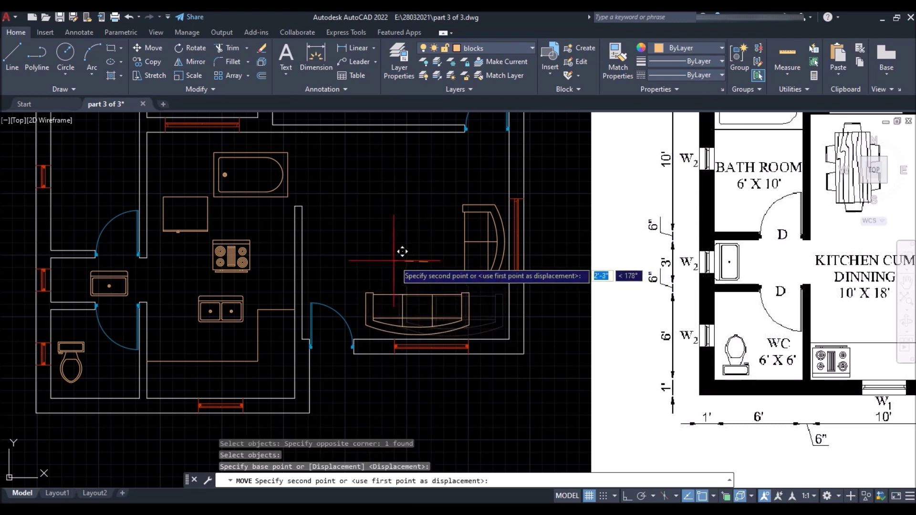
{"action": "left_click", "coordinate": [402, 252]}
- Scale the rectangular woodgrain table outside the plan by a factor of 0.75 about its centre
{"action": "scroll", "coordinate": [388, 262], "scroll_direction": "down", "scroll_amount": 6}
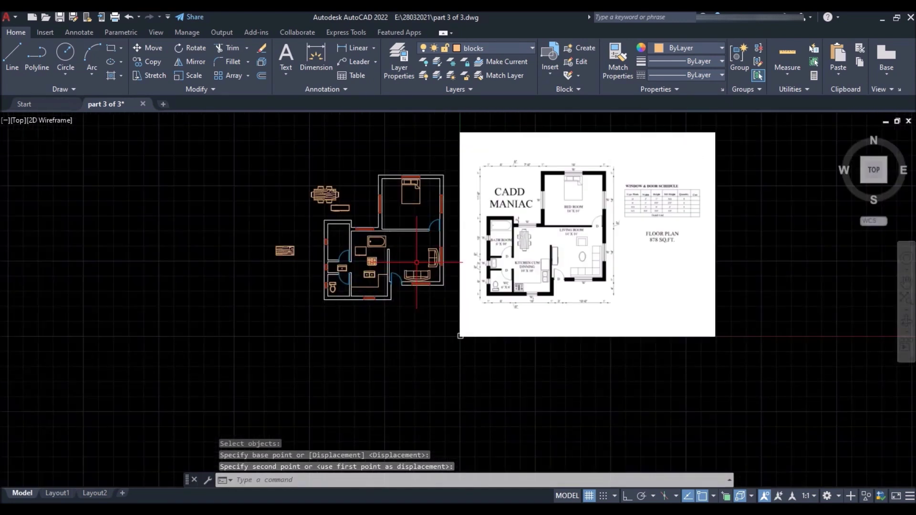
{"action": "scroll", "coordinate": [394, 231], "scroll_direction": "up", "scroll_amount": 2}
{"action": "scroll", "coordinate": [262, 250], "scroll_direction": "up", "scroll_amount": 3}
{"action": "scroll", "coordinate": [258, 260], "scroll_direction": "down", "scroll_amount": 1}
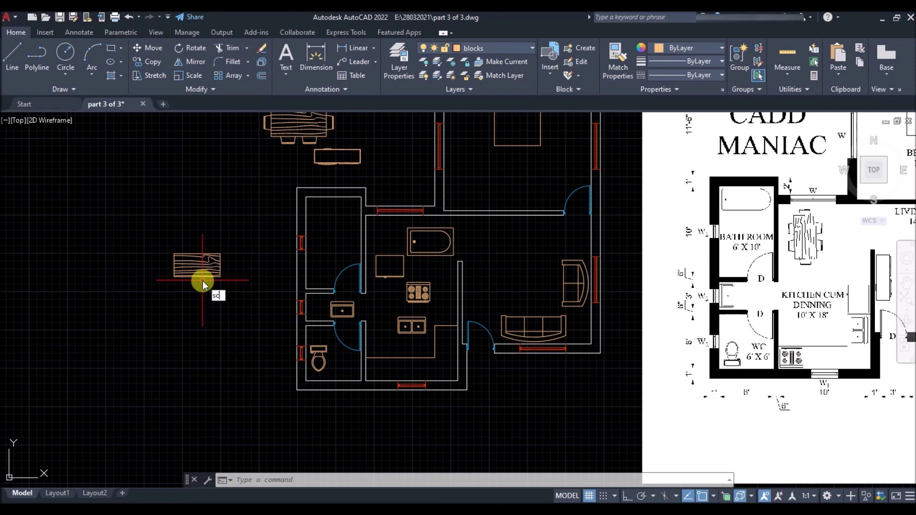
{"action": "key", "text": "Return"}
{"action": "left_click", "coordinate": [232, 268]}
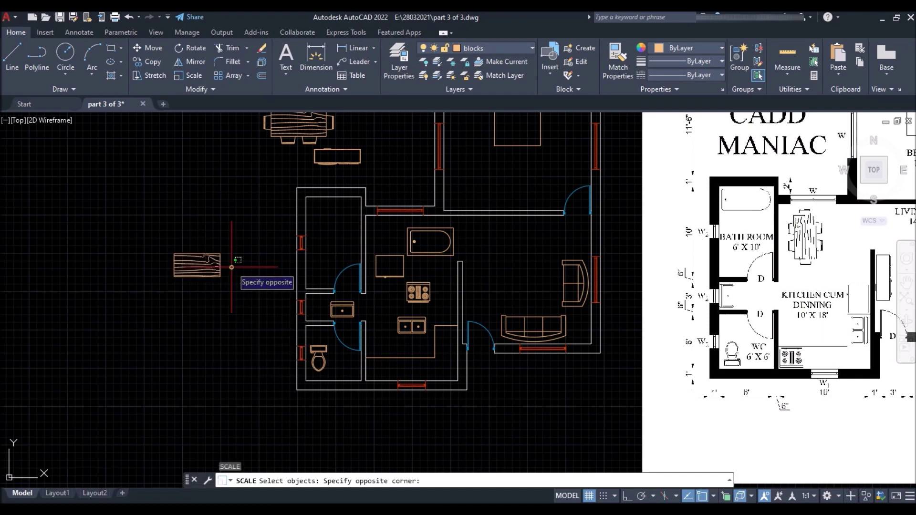
{"action": "left_click", "coordinate": [193, 296]}
{"action": "key", "text": "Return"}
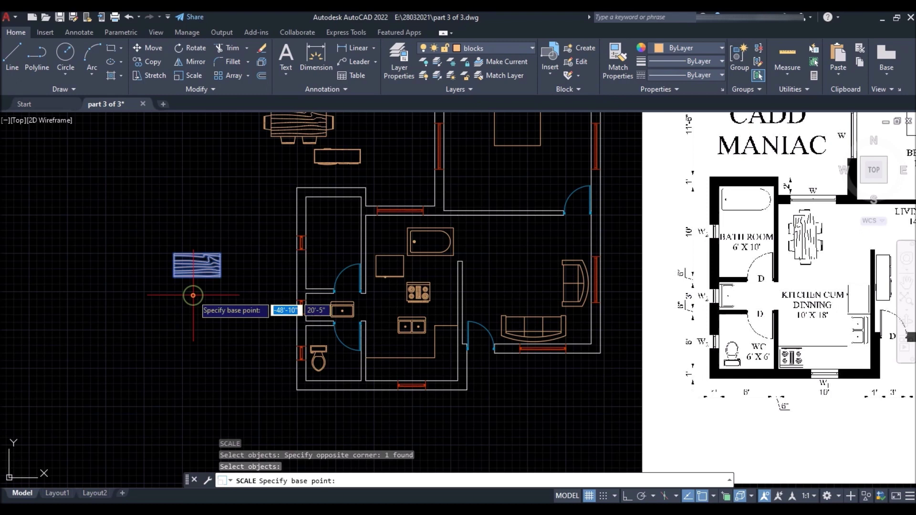
{"action": "left_click", "coordinate": [197, 267]}
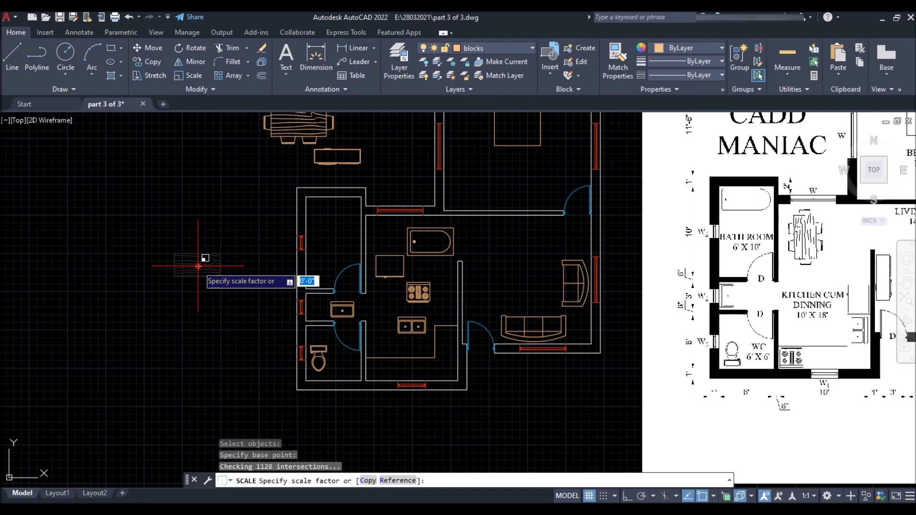
{"action": "type", "text": ".75"}
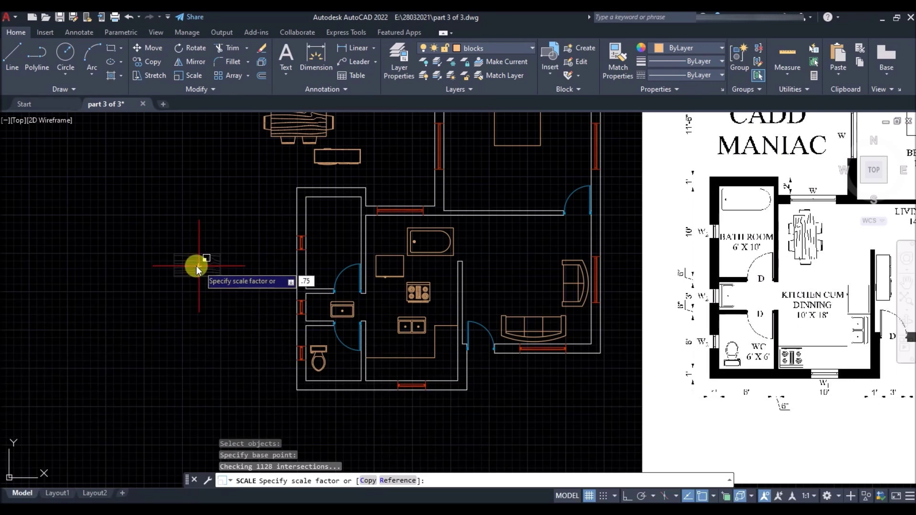
{"action": "key", "text": "Return"}
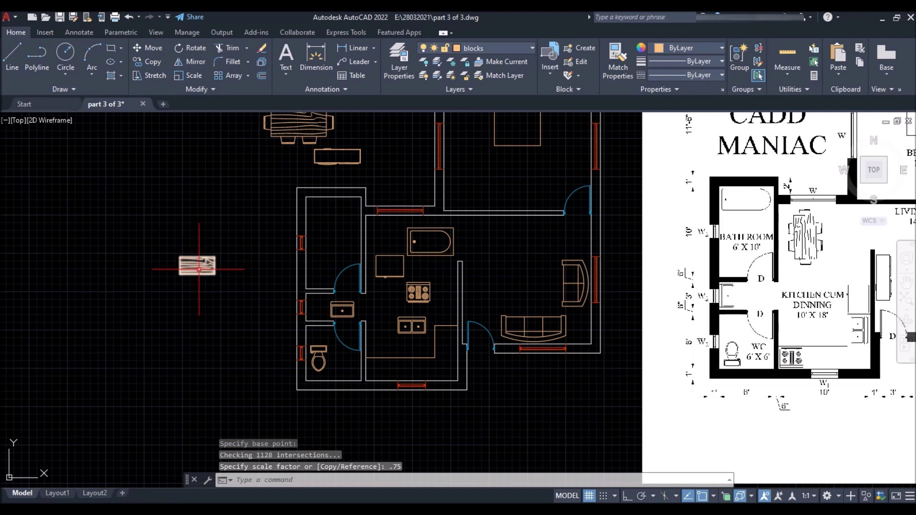
- Scale the woodgrain table outside the plan a second time by a factor of 0.75 about its centre
{"action": "key", "text": "Return"}
{"action": "left_click", "coordinate": [227, 265]}
{"action": "left_click", "coordinate": [200, 289]}
{"action": "key", "text": "Return"}
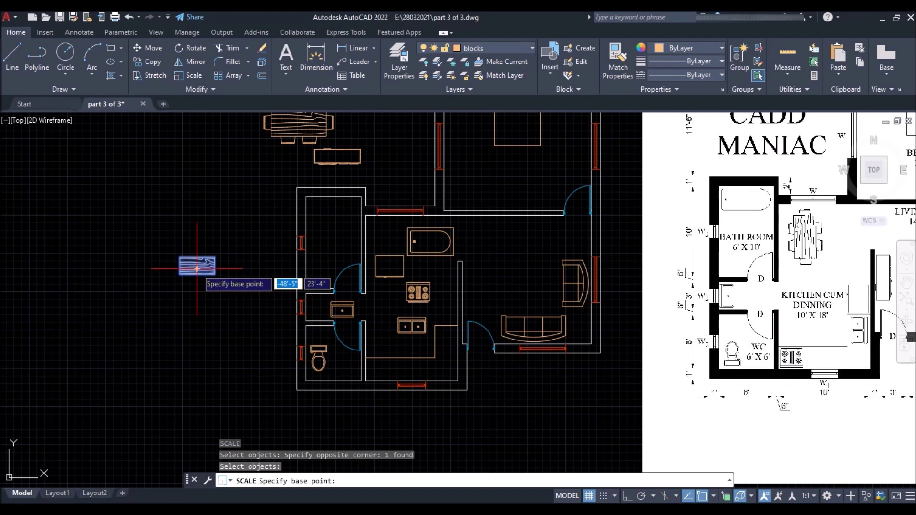
{"action": "left_click", "coordinate": [196, 269]}
{"action": "type", "text": ".7"}
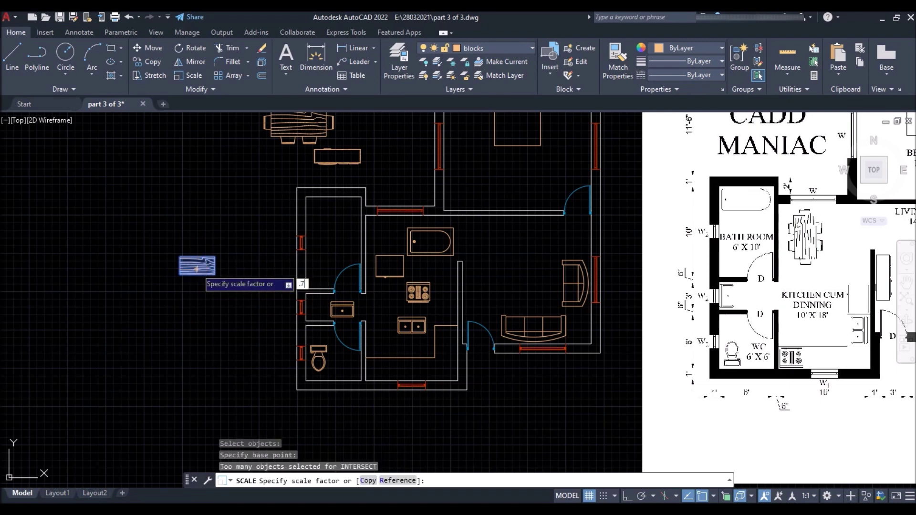
{"action": "type", "text": "5"}
{"action": "key", "text": "Return"}
- Rotate the woodgrain table 90° about its centre so its long side runs north-south
{"action": "scroll", "coordinate": [202, 267], "scroll_direction": "up", "scroll_amount": 2}
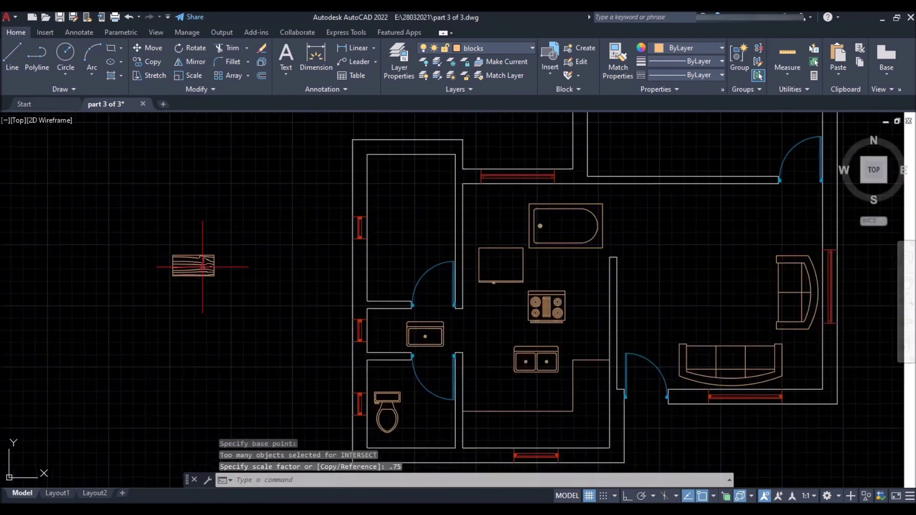
{"action": "left_click", "coordinate": [231, 247]}
{"action": "left_click", "coordinate": [195, 296]}
{"action": "type", "text": "RO"}
{"action": "key", "text": "Return"}
{"action": "left_click", "coordinate": [193, 265]}
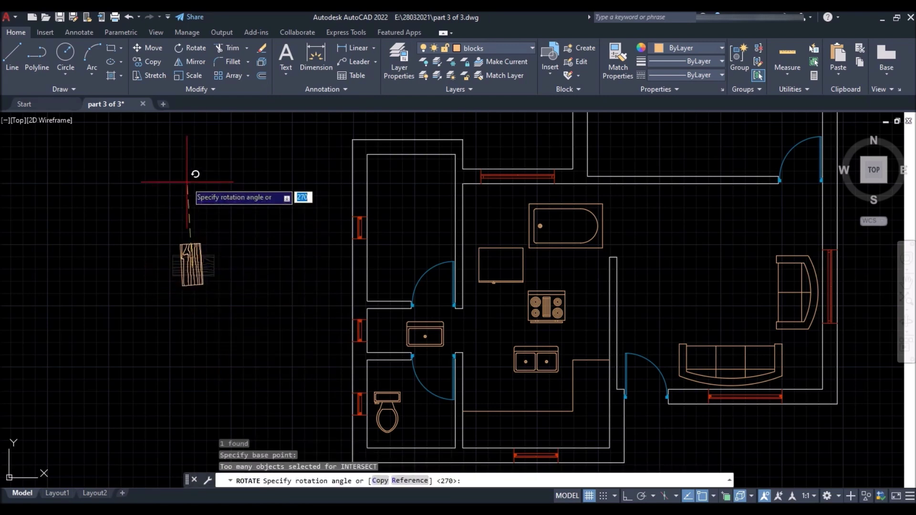
{"action": "left_click", "coordinate": [194, 174]}
- Move the woodgrain table from outside the plan into the living room, west of the two-seat sofa and above the three-seat sofa
{"action": "left_click", "coordinate": [233, 257]}
{"action": "left_click", "coordinate": [191, 299]}
{"action": "type", "text": "m"}
{"action": "key", "text": "Return"}
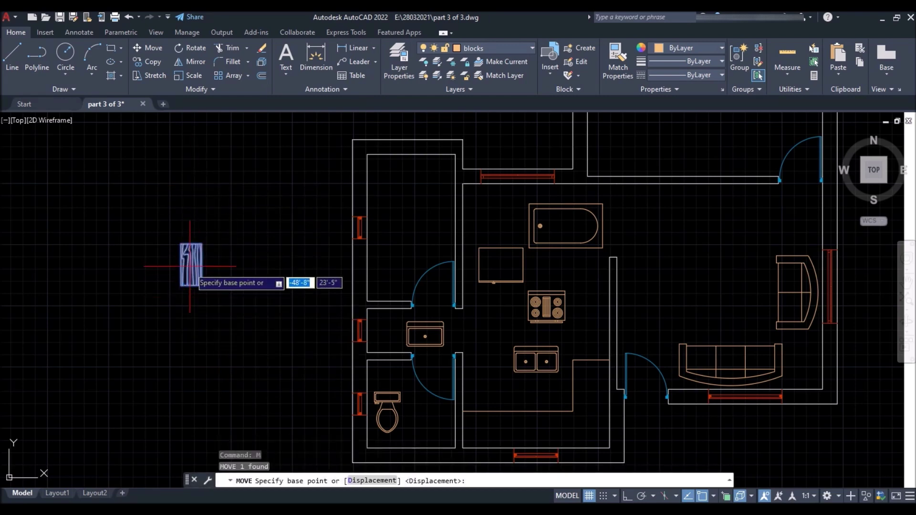
{"action": "left_click", "coordinate": [191, 265]}
{"action": "scroll", "coordinate": [157, 282], "scroll_direction": "down", "scroll_amount": 4}
{"action": "scroll", "coordinate": [379, 295], "scroll_direction": "up", "scroll_amount": 6}
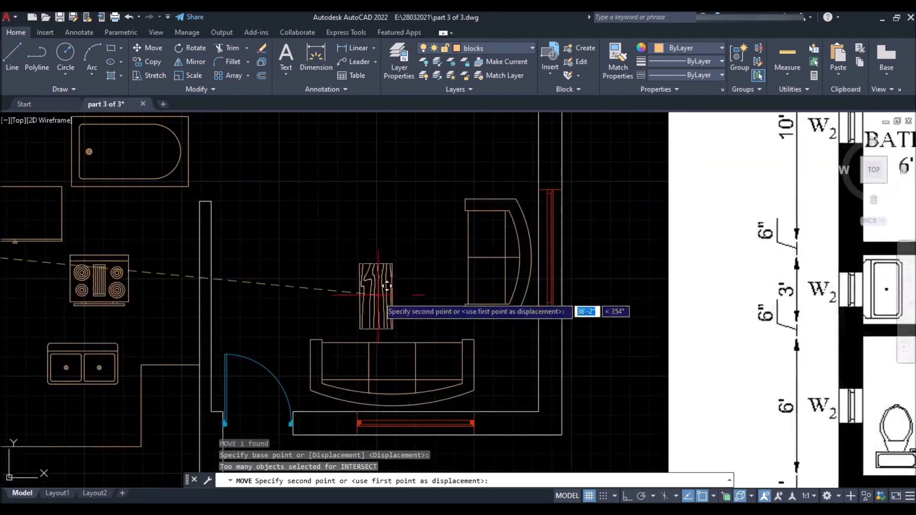
{"action": "left_click", "coordinate": [413, 259]}
{"action": "scroll", "coordinate": [341, 291], "scroll_direction": "down", "scroll_amount": 4}
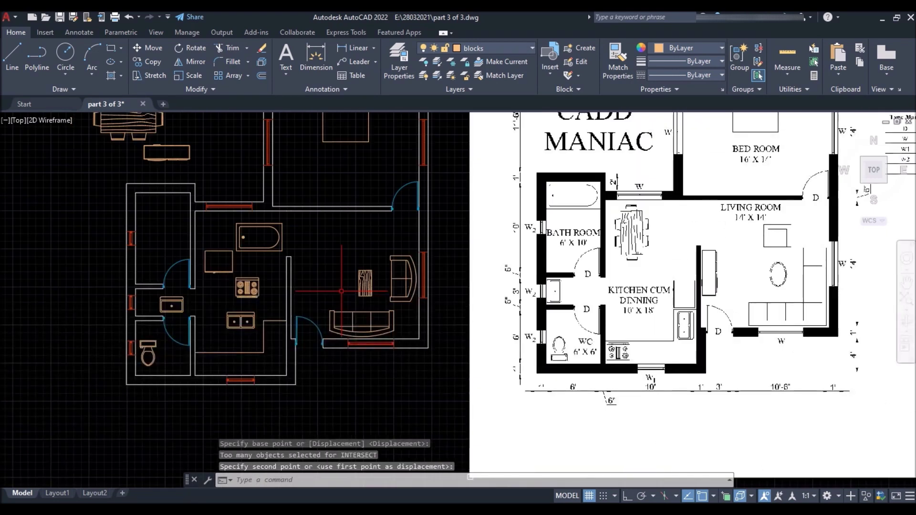
- Move the bathtub by its upper-left corner from the kitchen to the bathroom's inner north-west corner
{"action": "scroll", "coordinate": [385, 297], "scroll_direction": "down", "scroll_amount": 2}
{"action": "scroll", "coordinate": [300, 292], "scroll_direction": "up", "scroll_amount": 2}
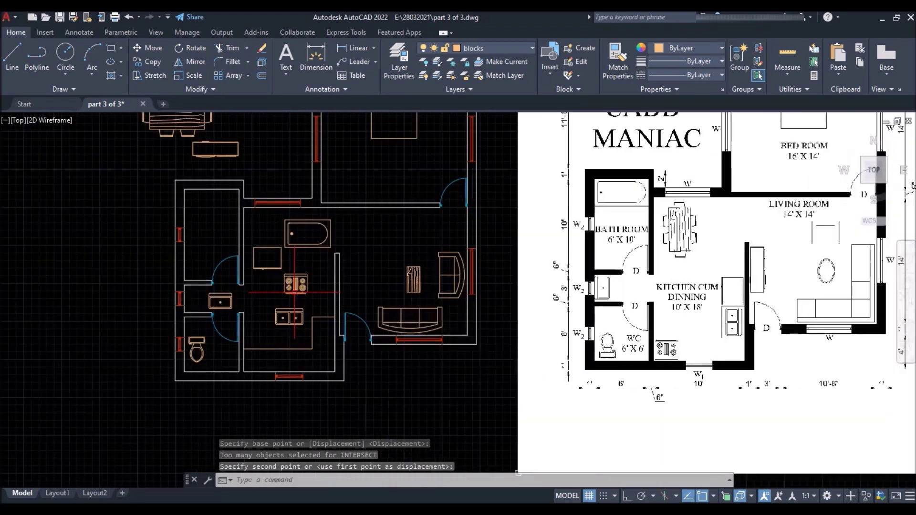
{"action": "scroll", "coordinate": [294, 238], "scroll_direction": "up", "scroll_amount": 2}
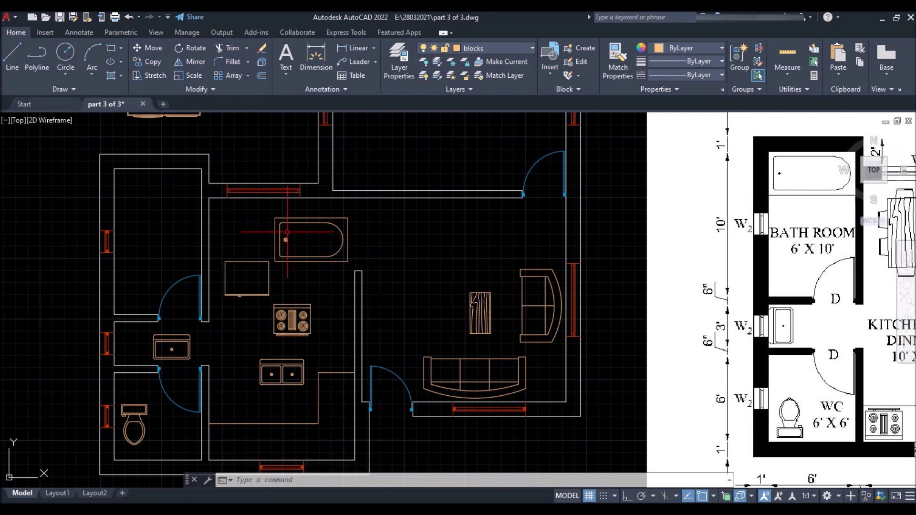
{"action": "key", "text": "Return"}
{"action": "left_click_drag", "start_coordinate": [286, 241], "coordinate": [266, 235]}
{"action": "key", "text": "Return"}
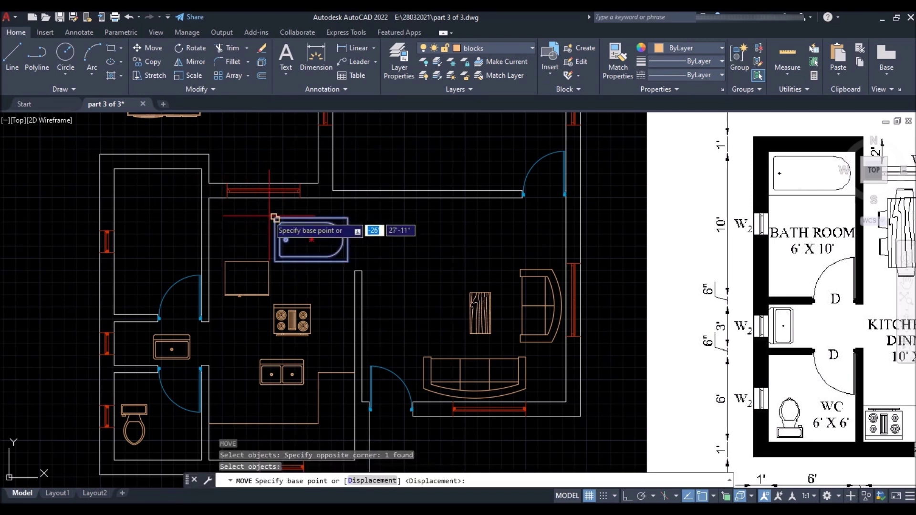
{"action": "left_click", "coordinate": [275, 239]}
{"action": "scroll", "coordinate": [287, 224], "scroll_direction": "up", "scroll_amount": 5}
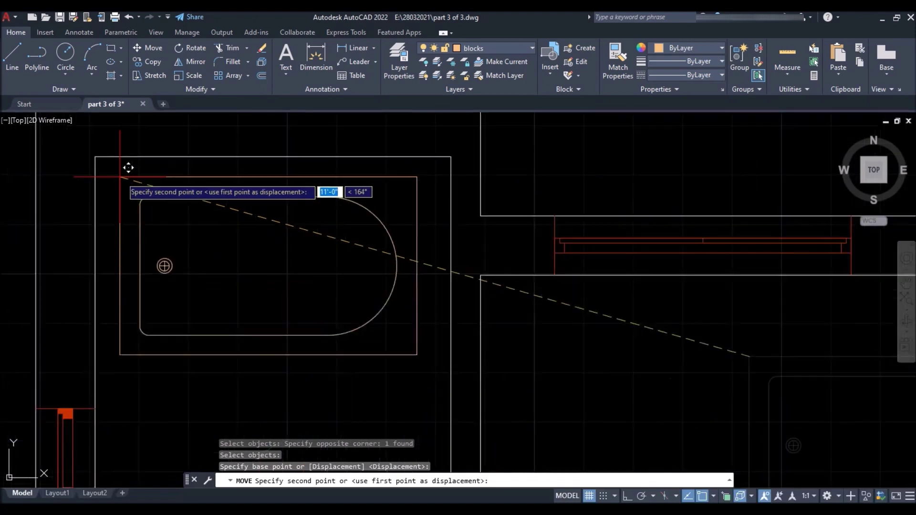
{"action": "left_click", "coordinate": [99, 149]}
{"action": "scroll", "coordinate": [216, 222], "scroll_direction": "down", "scroll_amount": 3}
- Scale the bathtub by reference from its upper-left corner so its length spans the bathroom's full inner width
{"action": "key", "text": "Return"}
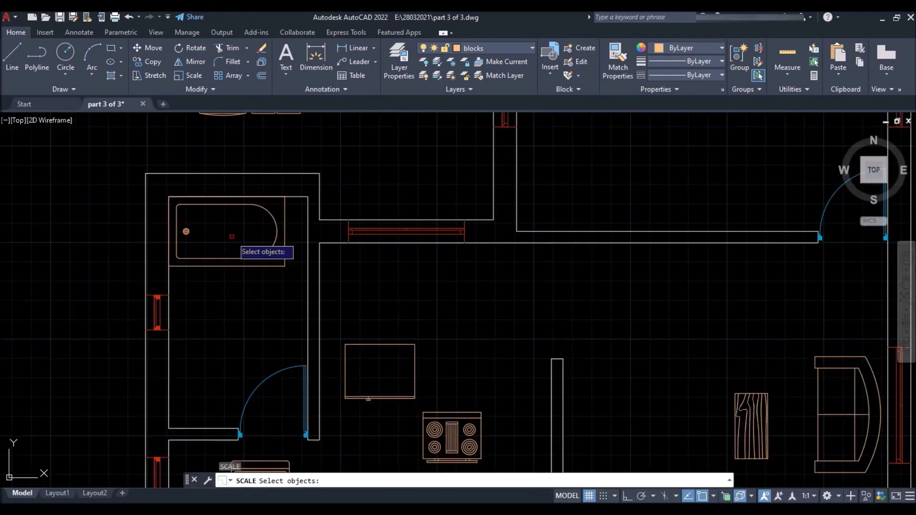
{"action": "left_click", "coordinate": [238, 240]}
{"action": "left_click", "coordinate": [211, 287]}
{"action": "key", "text": "Return"}
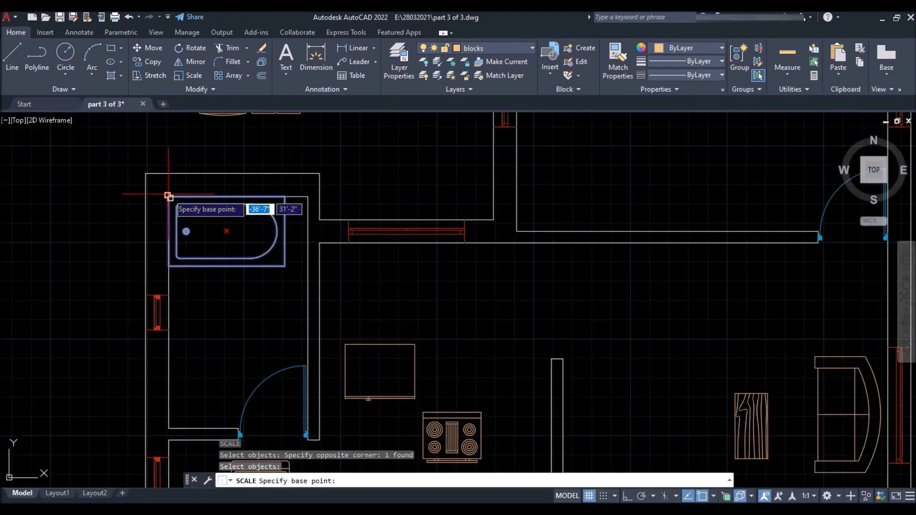
{"action": "left_click", "coordinate": [168, 195]}
{"action": "type", "text": "r"}
{"action": "key", "text": "Return"}
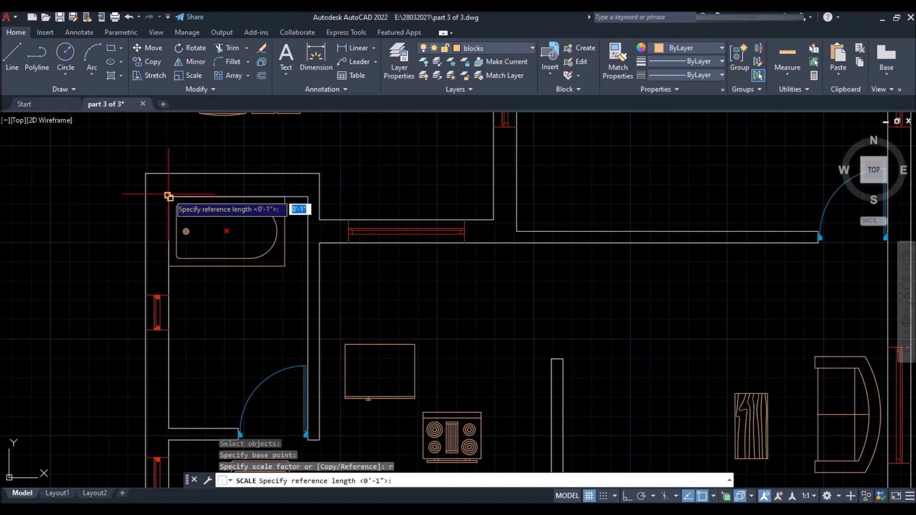
{"action": "left_click", "coordinate": [168, 195]}
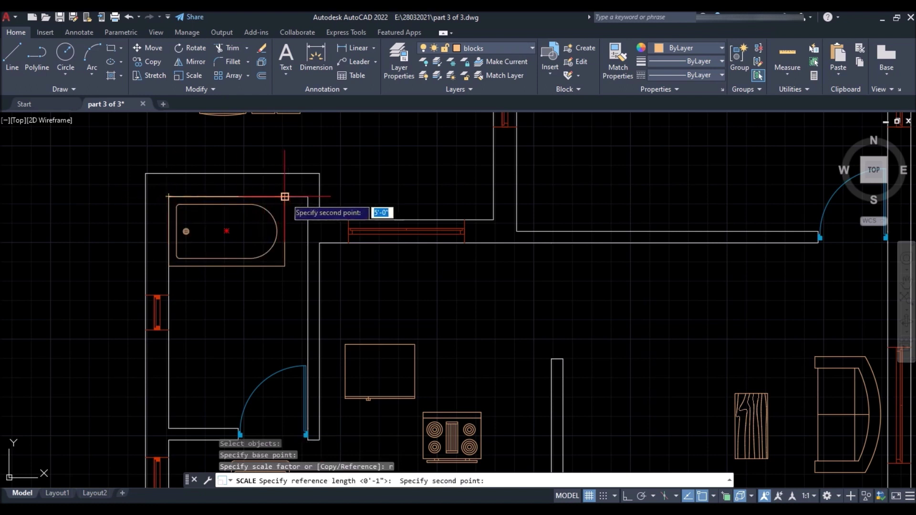
{"action": "left_click", "coordinate": [285, 197]}
{"action": "left_click", "coordinate": [308, 196]}
{"action": "scroll", "coordinate": [229, 210], "scroll_direction": "down", "scroll_amount": 5}
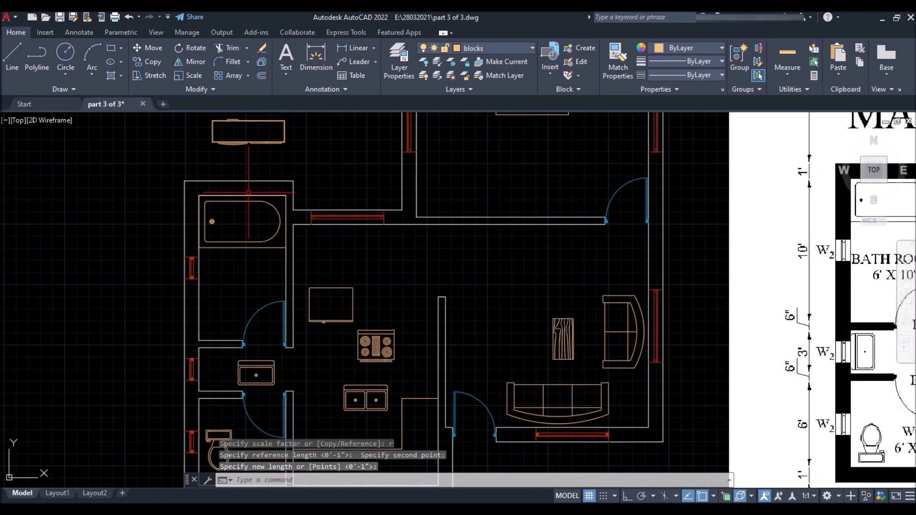
- Rotate the long cabinet block above the bathroom by 90° about its centre so it stands north-south
{"action": "scroll", "coordinate": [253, 178], "scroll_direction": "up", "scroll_amount": 2}
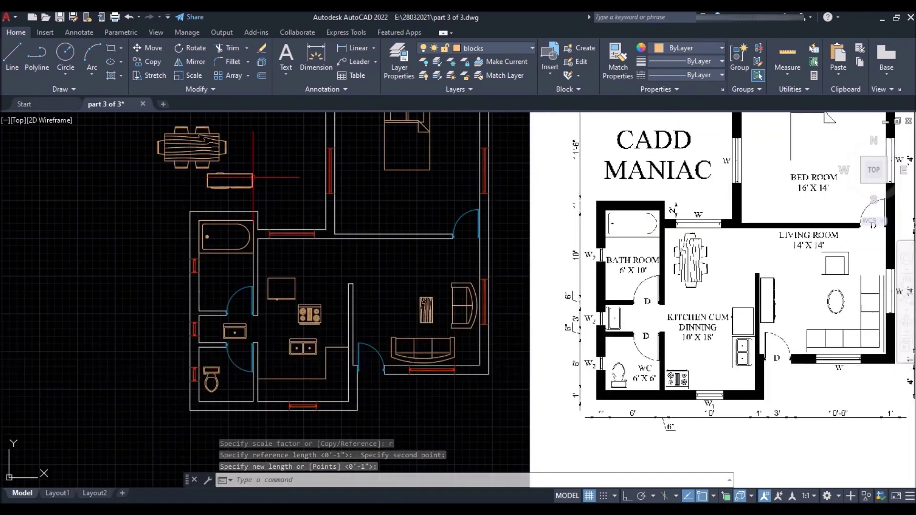
{"action": "scroll", "coordinate": [296, 282], "scroll_direction": "down", "scroll_amount": 2}
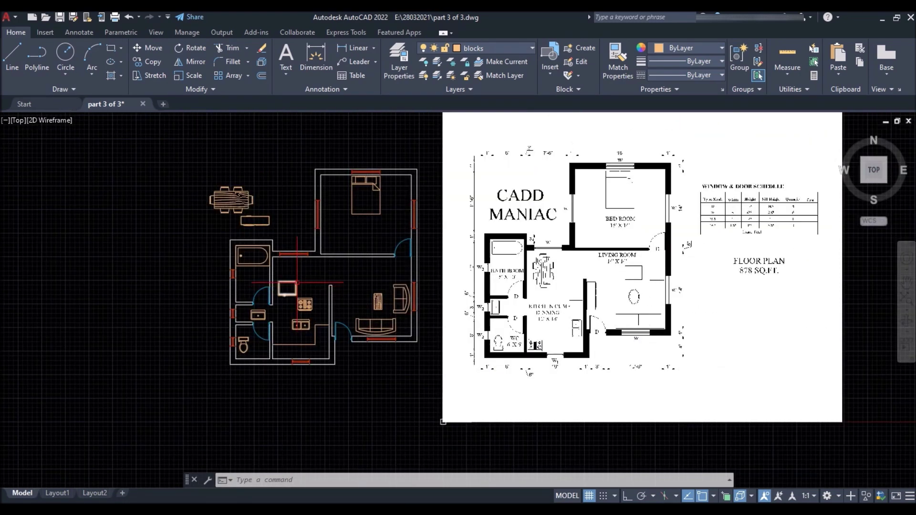
{"action": "scroll", "coordinate": [256, 211], "scroll_direction": "up", "scroll_amount": 5}
{"action": "left_click", "coordinate": [262, 221]}
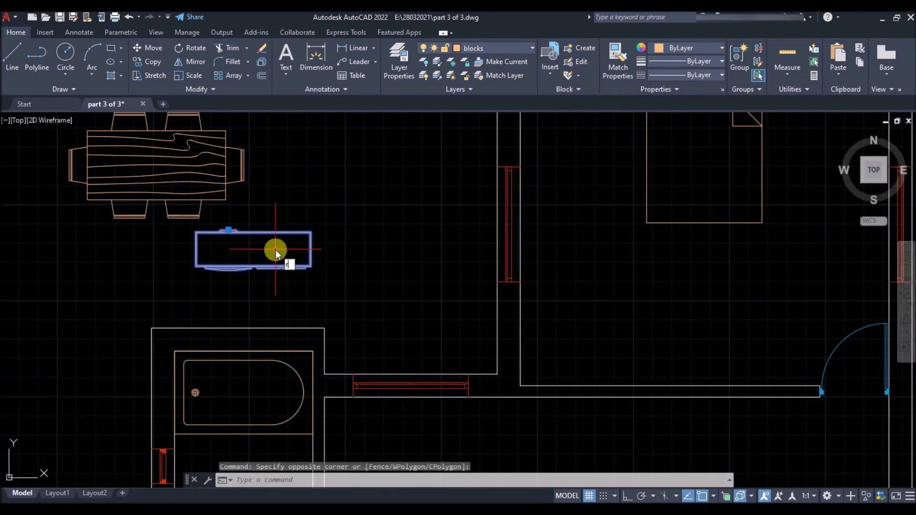
{"action": "left_click", "coordinate": [276, 253]}
{"action": "type", "text": "ro"}
{"action": "key", "text": "Return"}
{"action": "left_click", "coordinate": [261, 249]}
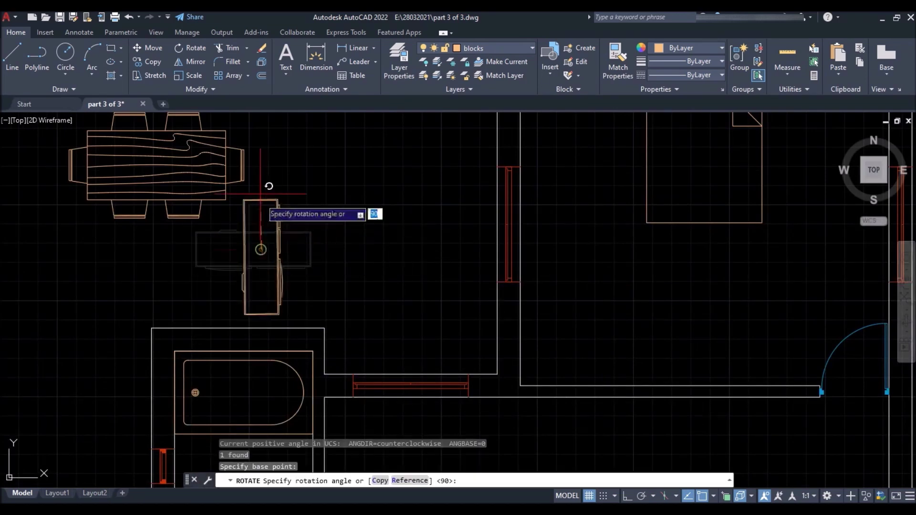
{"action": "left_click", "coordinate": [261, 170]}
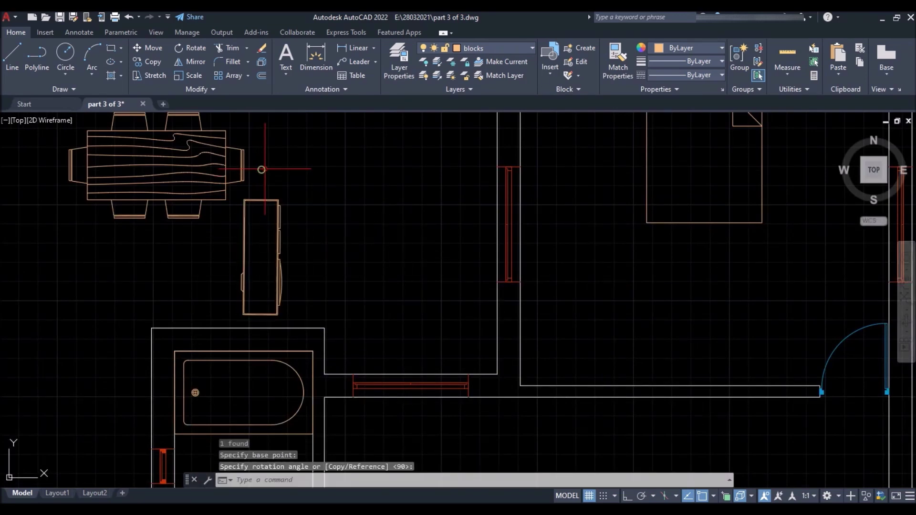
- Move the long cabinet block into the living room, beside the east face of the kitchen partition wall
{"action": "left_click", "coordinate": [287, 191]}
{"action": "left_click", "coordinate": [264, 224]}
{"action": "type", "text": "m"}
{"action": "key", "text": "Return"}
{"action": "left_click", "coordinate": [265, 237]}
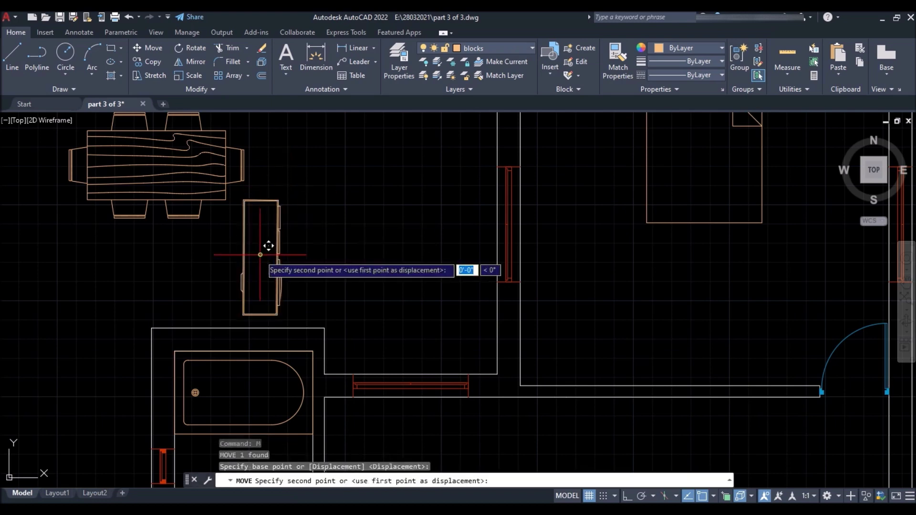
{"action": "scroll", "coordinate": [306, 286], "scroll_direction": "down", "scroll_amount": 5}
{"action": "scroll", "coordinate": [394, 329], "scroll_direction": "up", "scroll_amount": 8}
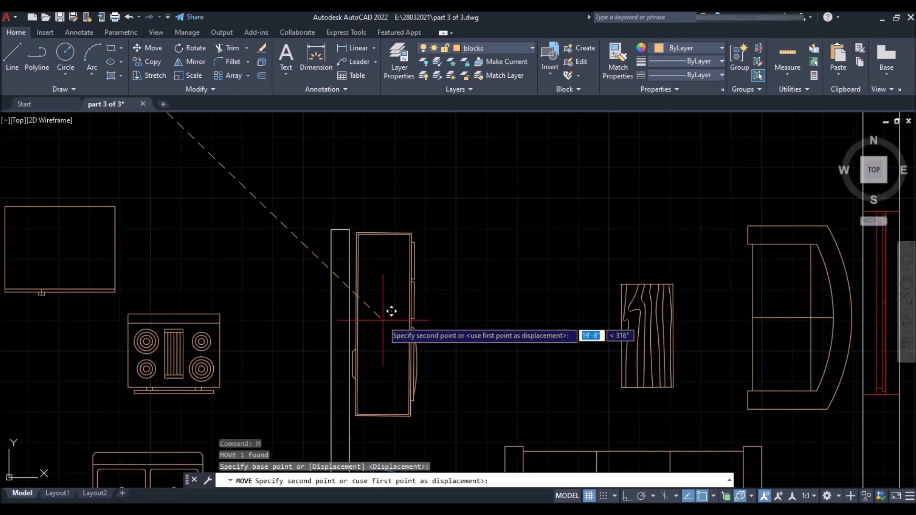
{"action": "left_click", "coordinate": [382, 323]}
{"action": "scroll", "coordinate": [386, 323], "scroll_direction": "down", "scroll_amount": 4}
{"action": "scroll", "coordinate": [387, 324], "scroll_direction": "down", "scroll_amount": 2}
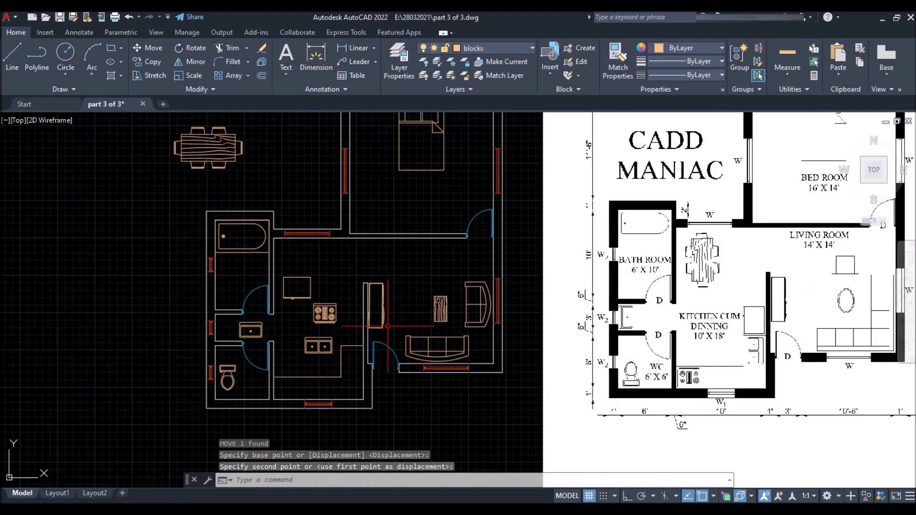
- Rotate the single-basin sink between the bathroom and WC by 90° with Ortho on, its back facing west
{"action": "scroll", "coordinate": [243, 332], "scroll_direction": "up", "scroll_amount": 6}
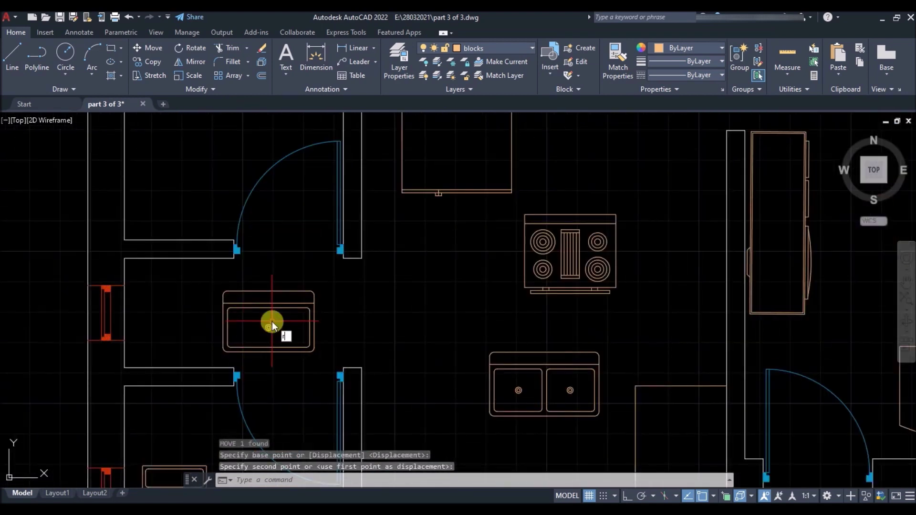
{"action": "type", "text": "RO"}
{"action": "key", "text": "Return"}
{"action": "left_click", "coordinate": [308, 305]}
{"action": "left_click", "coordinate": [212, 345]}
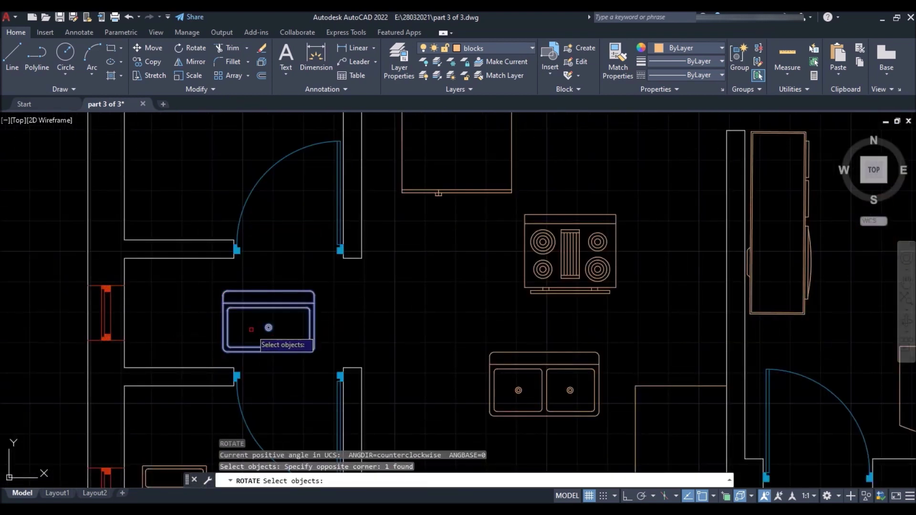
{"action": "key", "text": "Return"}
{"action": "left_click", "coordinate": [249, 326]}
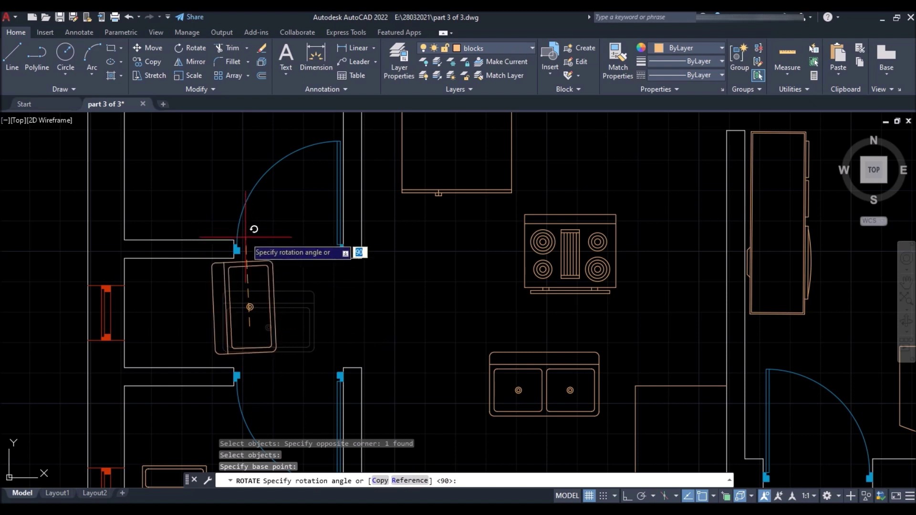
{"action": "key", "text": "F8"}
{"action": "left_click", "coordinate": [244, 166]}
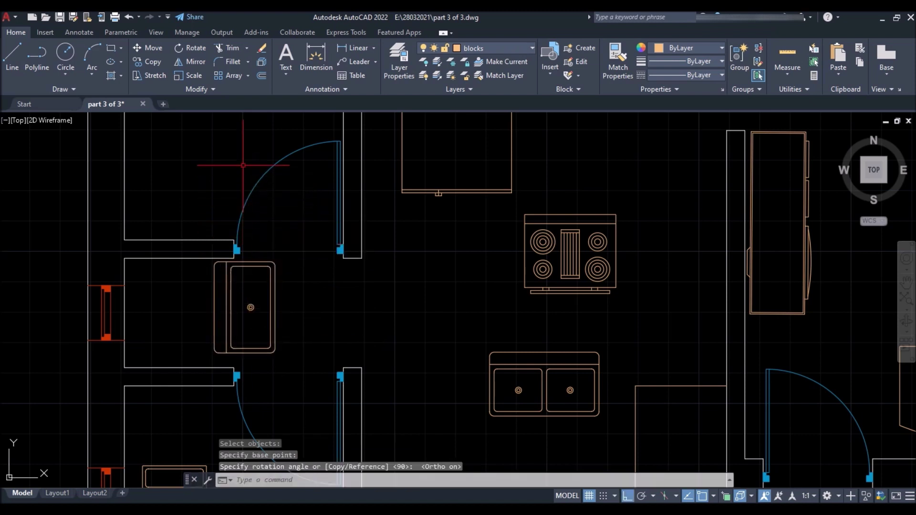
- Turn Ortho off and move the single-basin sink against the west wall of its niche, centred on the window
{"action": "left_click", "coordinate": [281, 298]}
{"action": "left_click", "coordinate": [243, 327]}
{"action": "type", "text": "m"}
{"action": "key", "text": "Return"}
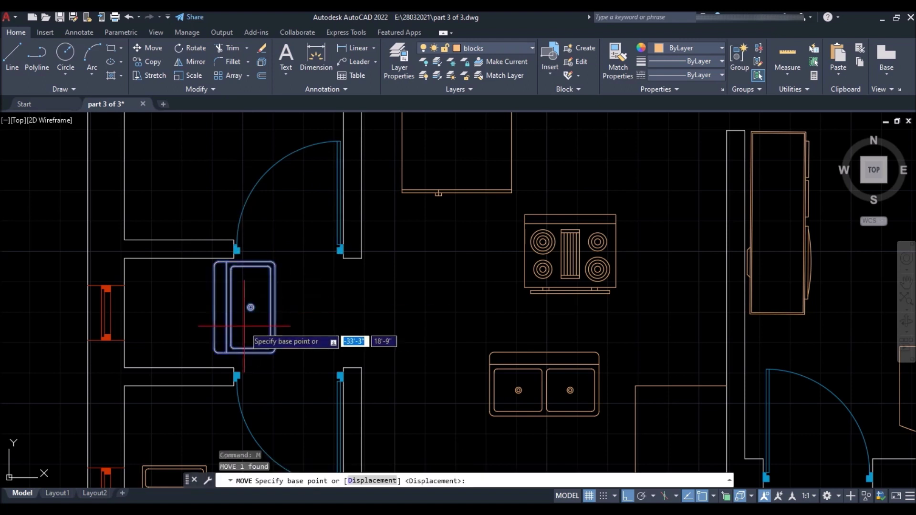
{"action": "left_click", "coordinate": [250, 308]}
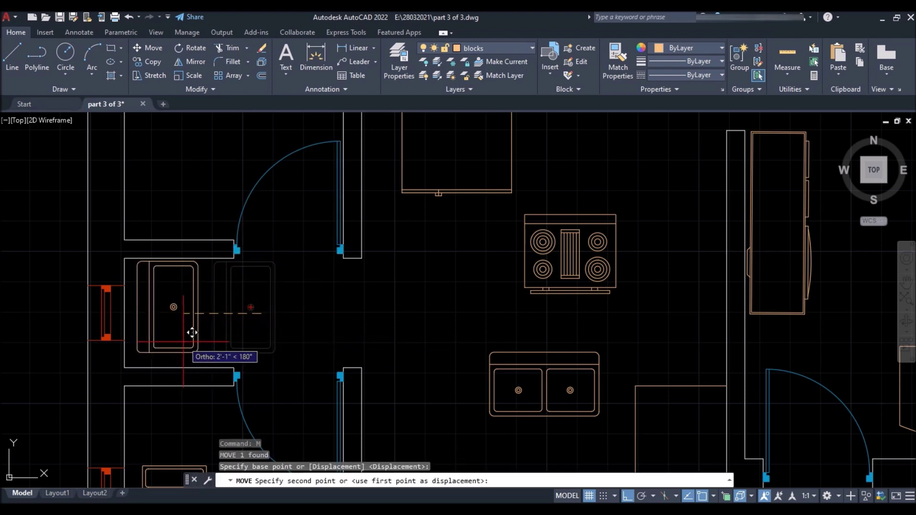
{"action": "key", "text": "F8"}
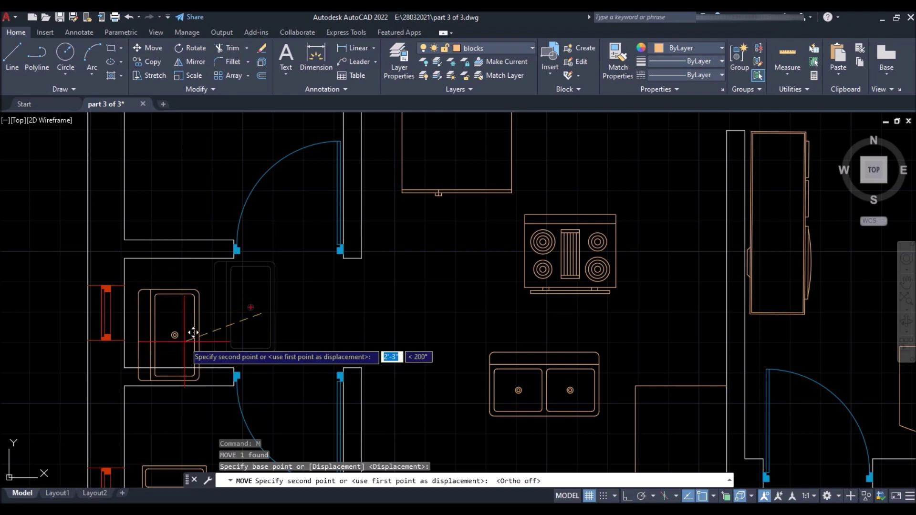
{"action": "scroll", "coordinate": [190, 331], "scroll_direction": "up", "scroll_amount": 2}
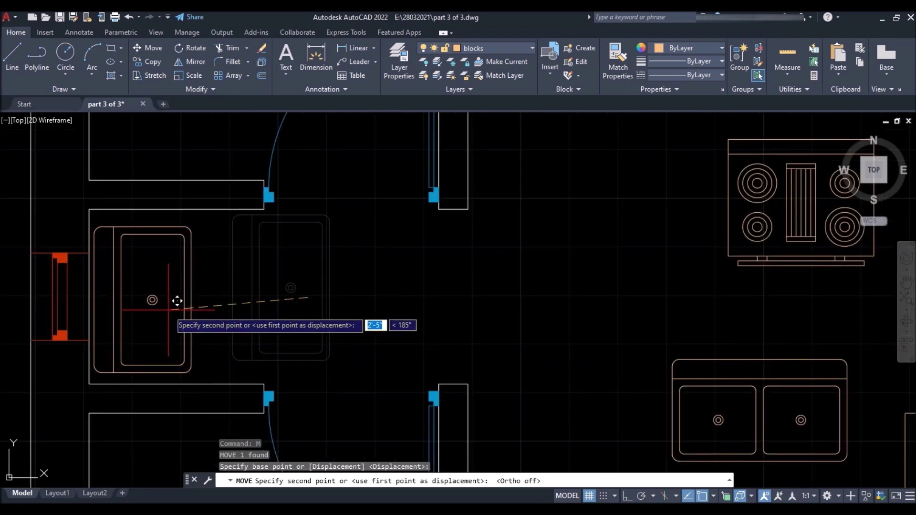
{"action": "left_click", "coordinate": [177, 300]}
{"action": "scroll", "coordinate": [205, 236], "scroll_direction": "down", "scroll_amount": 5}
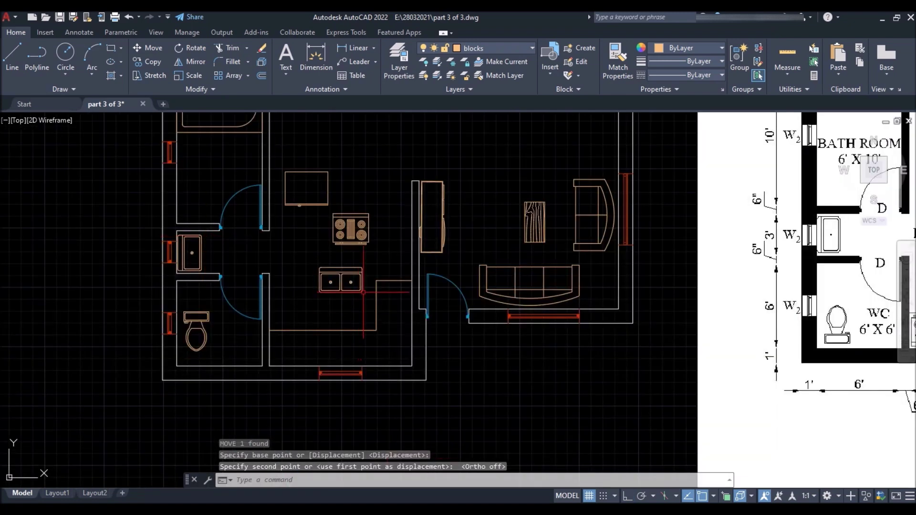
- Rotate the stove block in the kitchen by 180° about its centre
{"action": "scroll", "coordinate": [363, 292], "scroll_direction": "up", "scroll_amount": 2}
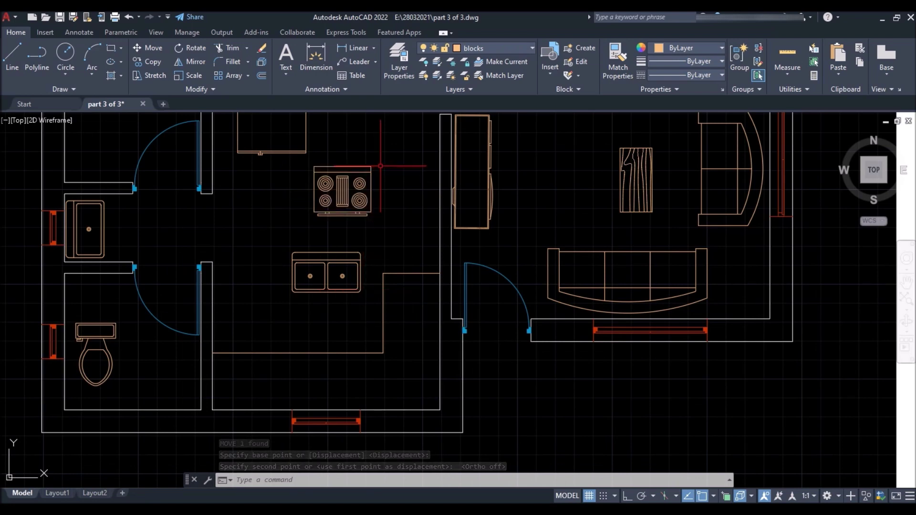
{"action": "type", "text": "ro"}
{"action": "key", "text": "Return"}
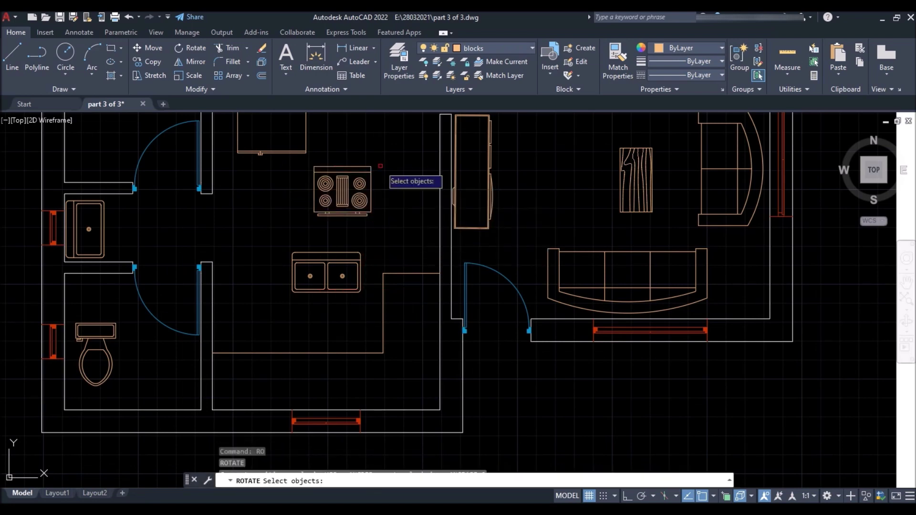
{"action": "left_click", "coordinate": [380, 166]}
{"action": "left_click", "coordinate": [308, 216]}
{"action": "key", "text": "Return"}
{"action": "left_click", "coordinate": [342, 191]}
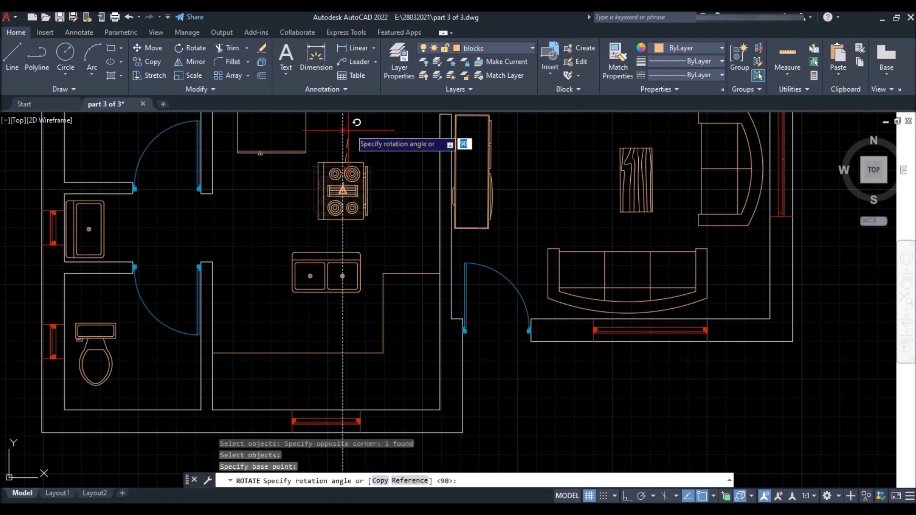
{"action": "left_click", "coordinate": [278, 189]}
- Rotate the double-basin kitchen sink by 270° about its centre so its back faces east
{"action": "key", "text": "Return"}
{"action": "left_click", "coordinate": [342, 245]}
{"action": "left_click", "coordinate": [310, 282]}
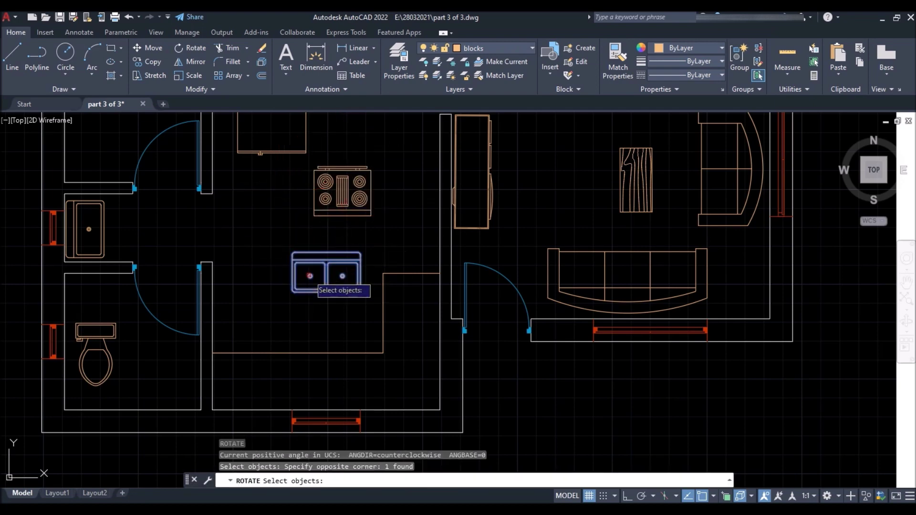
{"action": "key", "text": "Return"}
{"action": "left_click", "coordinate": [328, 276]}
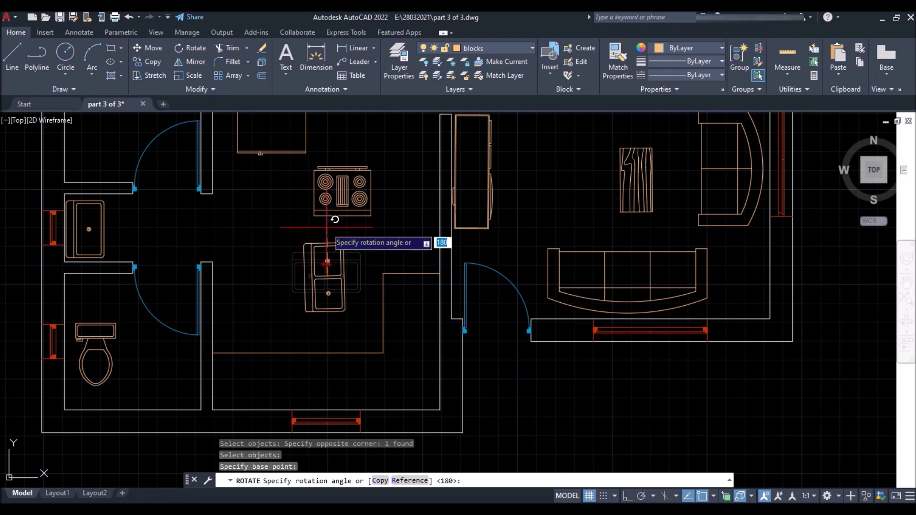
{"action": "left_click", "coordinate": [330, 335]}
- Rotate the refrigerator block north-west of the stove by 270° with Ortho on, so its handle side faces west
{"action": "scroll", "coordinate": [331, 363], "scroll_direction": "down", "scroll_amount": 4}
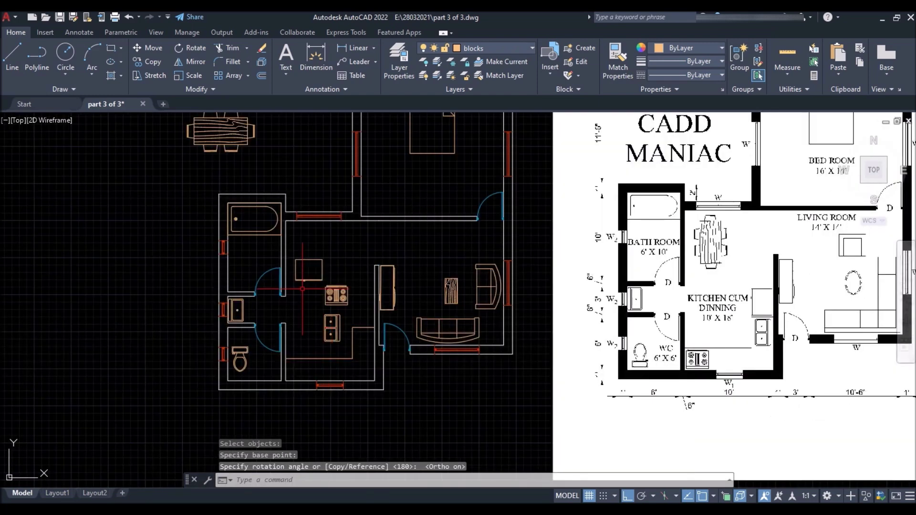
{"action": "scroll", "coordinate": [305, 302], "scroll_direction": "up", "scroll_amount": 4}
{"action": "key", "text": "Return"}
{"action": "left_click", "coordinate": [316, 200]}
{"action": "left_click", "coordinate": [295, 232]}
{"action": "key", "text": "Return"}
{"action": "left_click", "coordinate": [317, 237]}
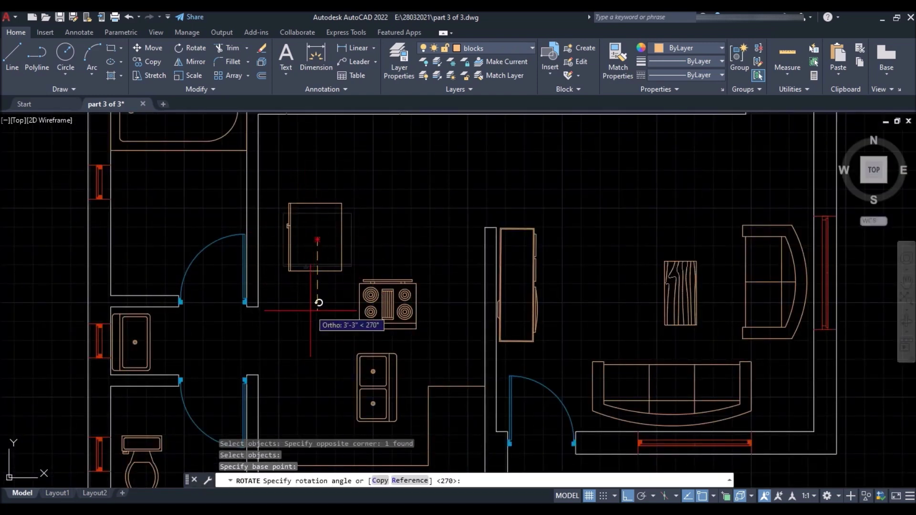
{"action": "left_click", "coordinate": [310, 313]}
- Turn Ortho off and move the double-basin sink onto the east leg of the L-shaped kitchen counter
{"action": "scroll", "coordinate": [323, 214], "scroll_direction": "down", "scroll_amount": 4}
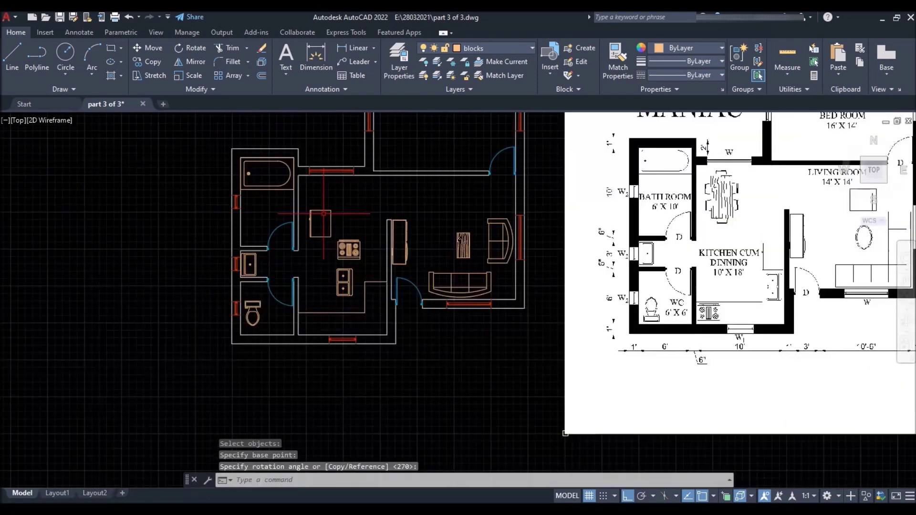
{"action": "scroll", "coordinate": [355, 289], "scroll_direction": "up", "scroll_amount": 6}
{"action": "left_click", "coordinate": [346, 298]}
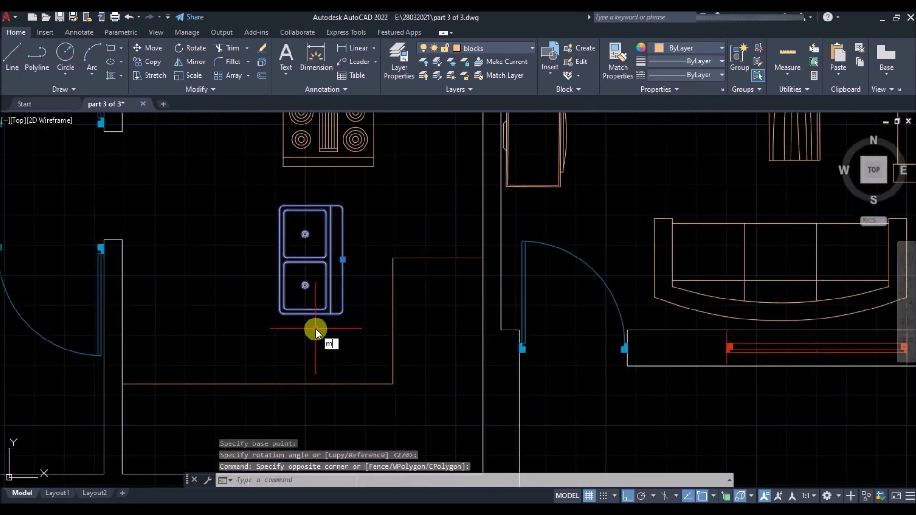
{"action": "key", "text": "Return"}
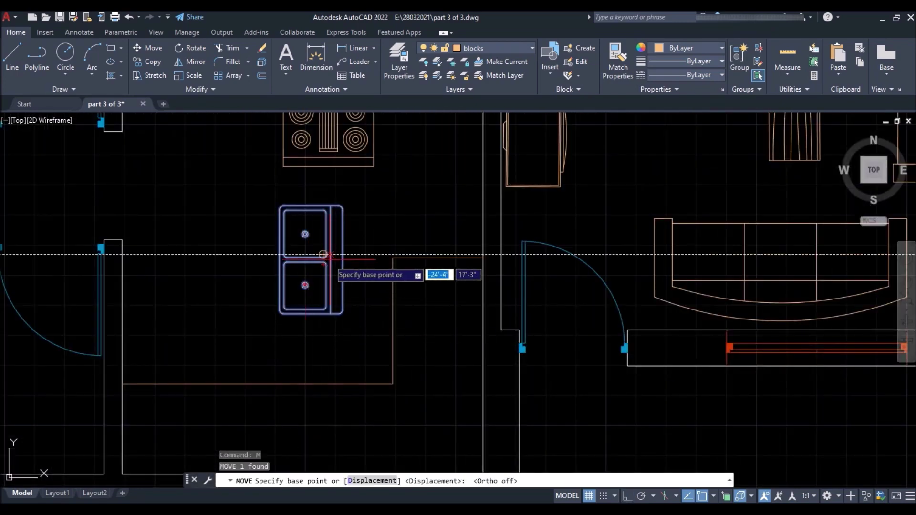
{"action": "scroll", "coordinate": [322, 256], "scroll_direction": "up", "scroll_amount": 5}
{"action": "left_click", "coordinate": [323, 254]}
{"action": "scroll", "coordinate": [325, 254], "scroll_direction": "down", "scroll_amount": 7}
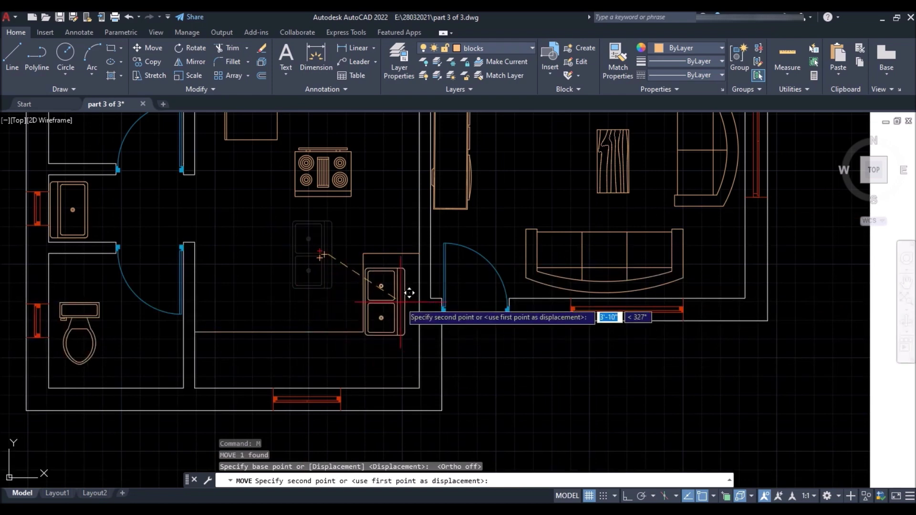
{"action": "scroll", "coordinate": [443, 282], "scroll_direction": "up", "scroll_amount": 6}
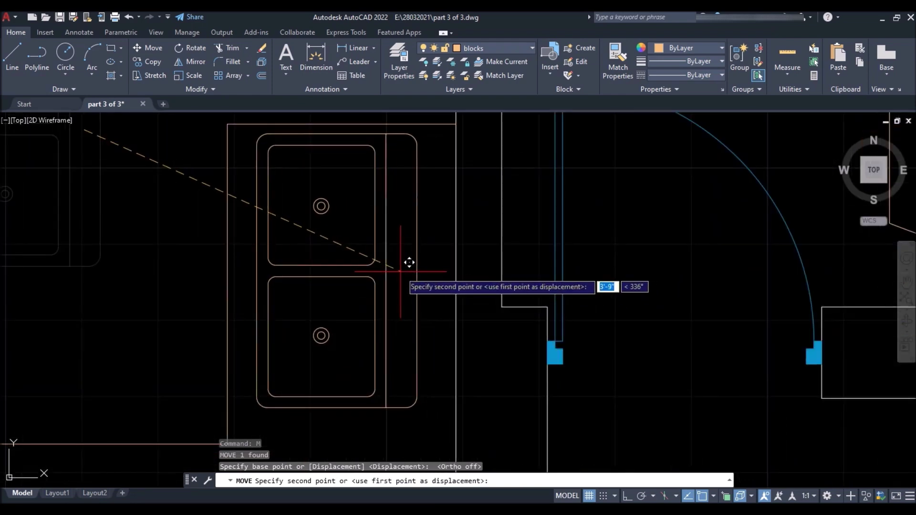
{"action": "left_click", "coordinate": [410, 263]}
- Move the stove onto the kitchen counter's south-west corner, west of the window
{"action": "scroll", "coordinate": [382, 258], "scroll_direction": "down", "scroll_amount": 7}
{"action": "key", "text": "space"}
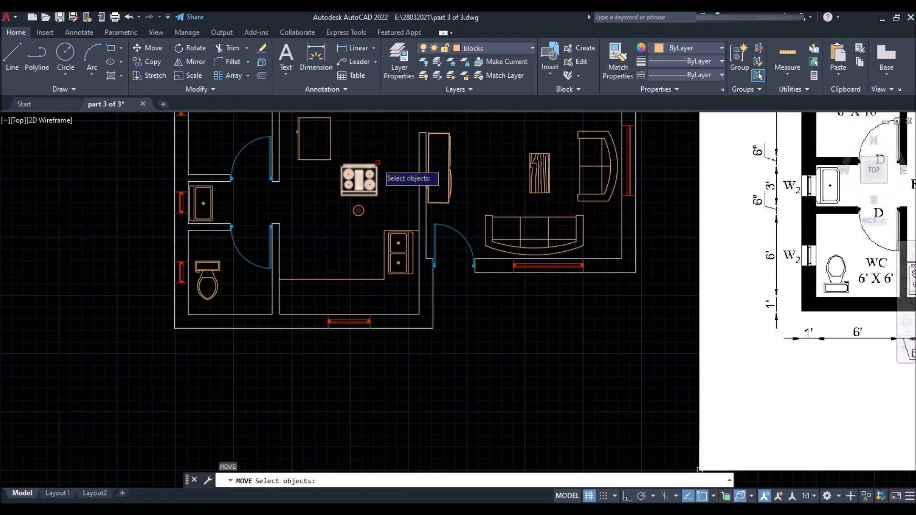
{"action": "left_click", "coordinate": [380, 150]}
{"action": "left_click", "coordinate": [368, 178]}
{"action": "key", "text": "space"}
{"action": "left_click", "coordinate": [358, 176]}
{"action": "scroll", "coordinate": [305, 286], "scroll_direction": "up", "scroll_amount": 5}
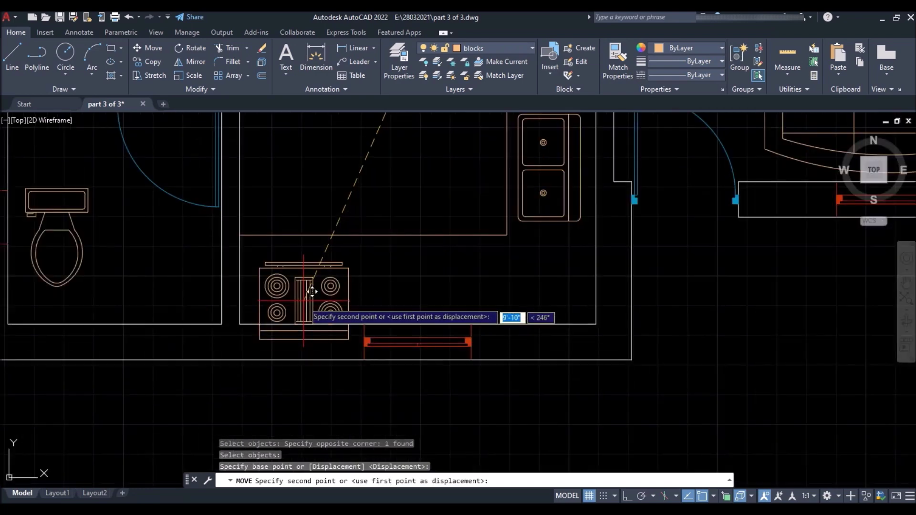
{"action": "scroll", "coordinate": [306, 249], "scroll_direction": "down", "scroll_amount": 2}
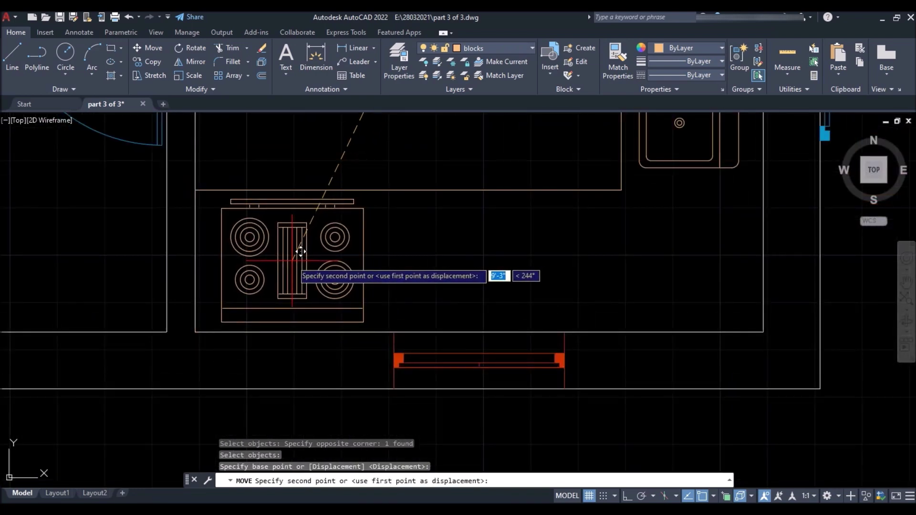
{"action": "left_click", "coordinate": [292, 260]}
- Move the refrigerator against the kitchen's east partition wall, just north of the counter with the double sink
{"action": "scroll", "coordinate": [288, 291], "scroll_direction": "down", "scroll_amount": 10}
{"action": "scroll", "coordinate": [295, 227], "scroll_direction": "up", "scroll_amount": 8}
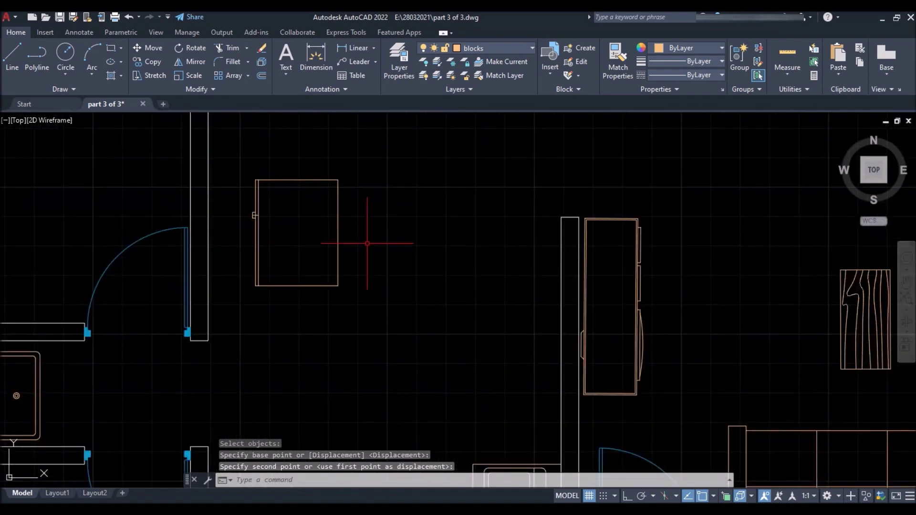
{"action": "key", "text": "space"}
{"action": "left_click", "coordinate": [352, 258]}
{"action": "left_click", "coordinate": [308, 306]}
{"action": "key", "text": "space"}
{"action": "left_click", "coordinate": [298, 234]}
{"action": "scroll", "coordinate": [306, 241], "scroll_direction": "down", "scroll_amount": 8}
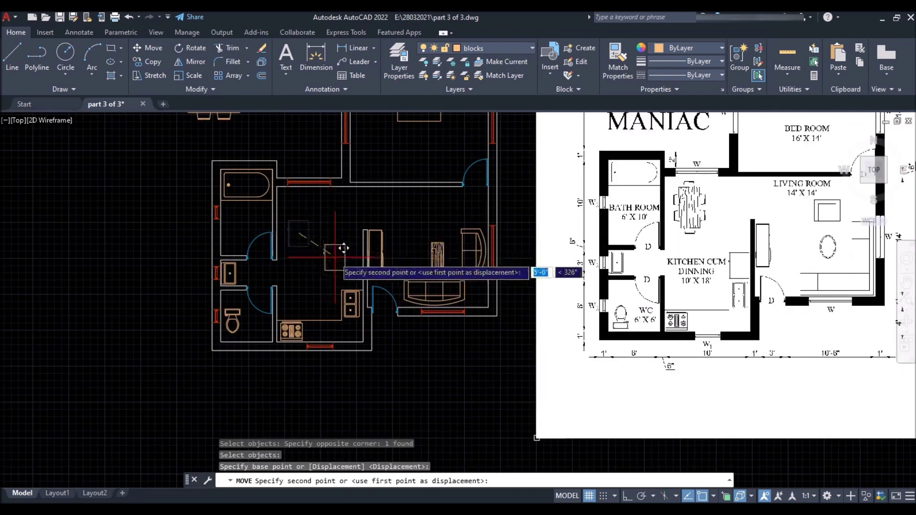
{"action": "scroll", "coordinate": [356, 251], "scroll_direction": "up", "scroll_amount": 8}
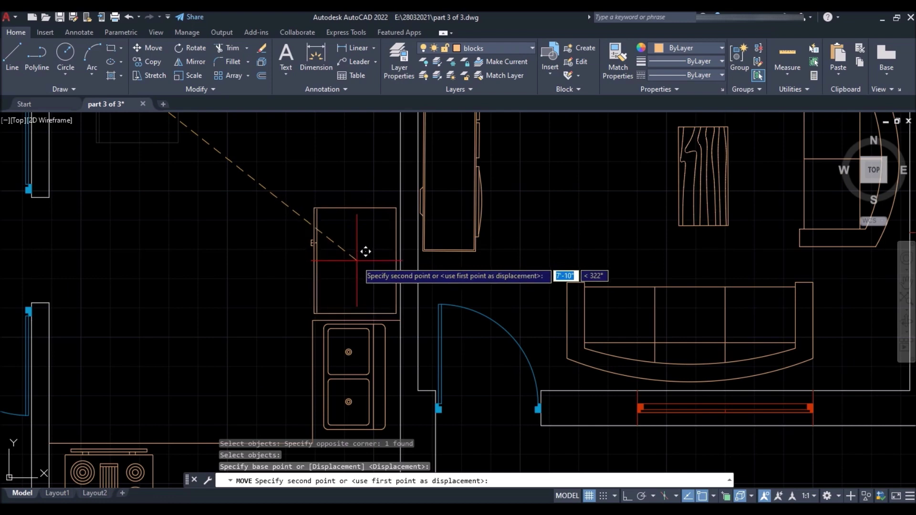
{"action": "left_click", "coordinate": [366, 251]}
- Scale the six-seat dining table block outside the plan by a factor of 0.75 about its centre
{"action": "scroll", "coordinate": [332, 308], "scroll_direction": "down", "scroll_amount": 6}
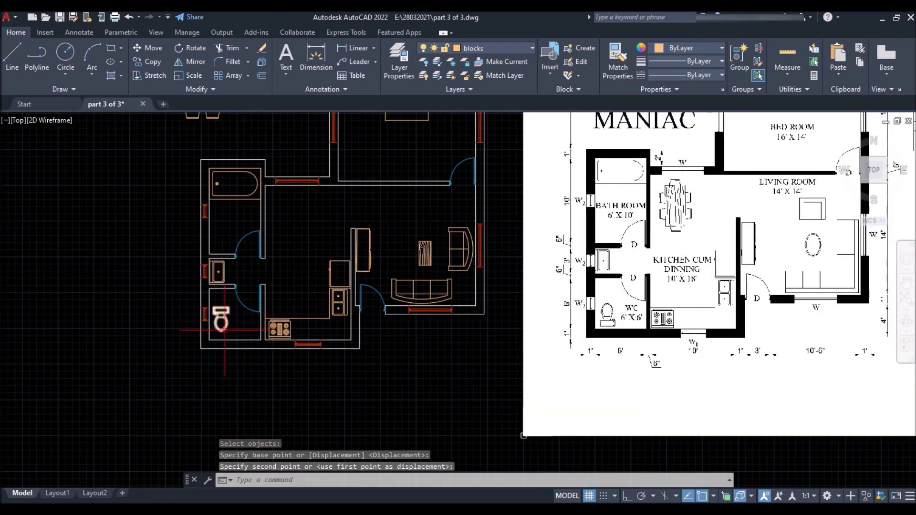
{"action": "scroll", "coordinate": [225, 329], "scroll_direction": "down", "scroll_amount": 4}
{"action": "scroll", "coordinate": [229, 253], "scroll_direction": "up", "scroll_amount": 10}
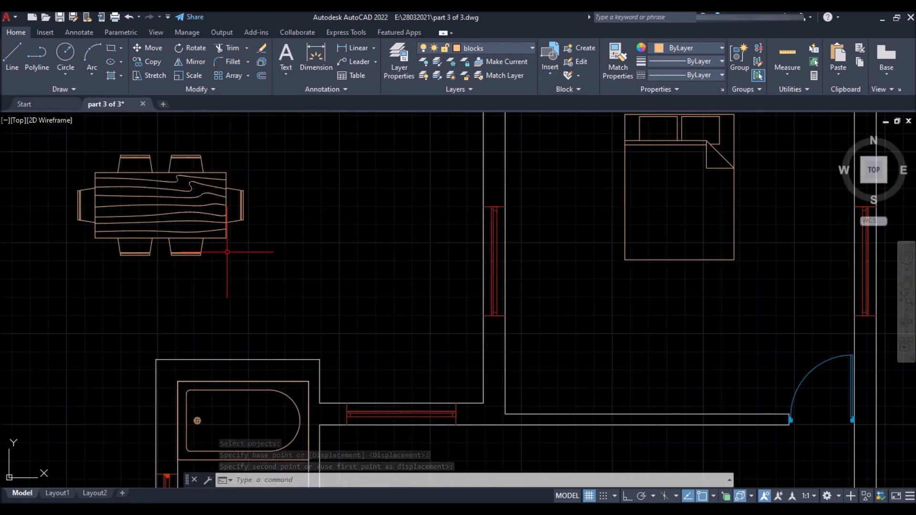
{"action": "type", "text": "sc"}
{"action": "key", "text": "Return"}
{"action": "left_click", "coordinate": [285, 195]}
{"action": "left_click", "coordinate": [154, 266]}
{"action": "key", "text": "Return"}
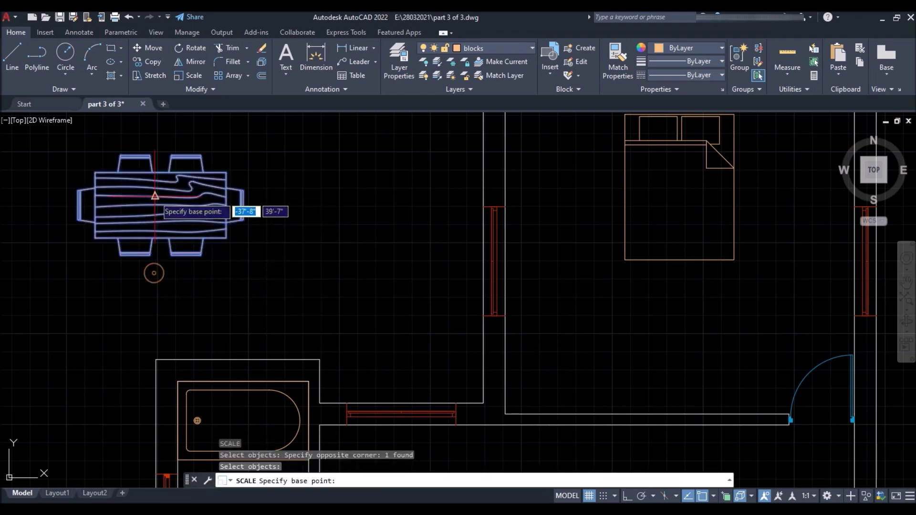
{"action": "left_click", "coordinate": [165, 206]}
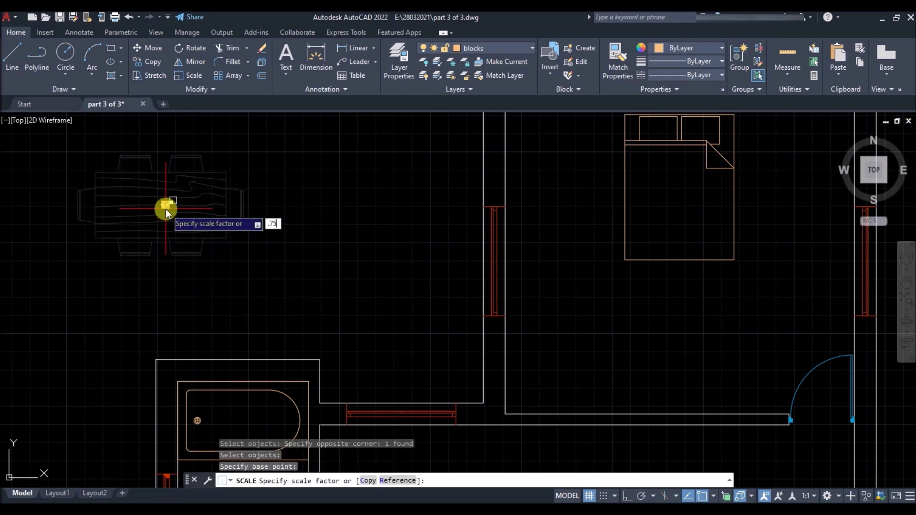
{"action": "type", "text": ".75"}
{"action": "key", "text": "Return"}
- Rotate the dining table block by 90° about its centre so it stands north-south
{"action": "scroll", "coordinate": [206, 229], "scroll_direction": "down", "scroll_amount": 5}
{"action": "left_click", "coordinate": [220, 233]}
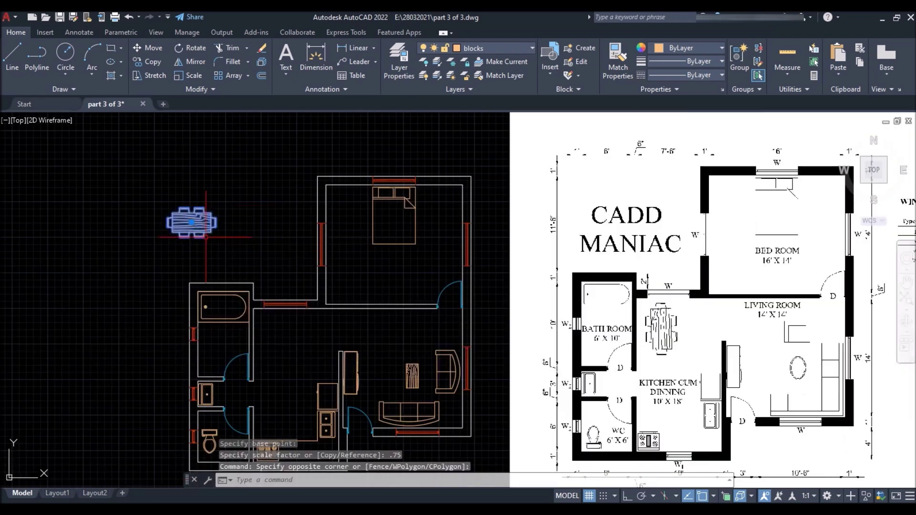
{"action": "type", "text": "ro"}
{"action": "key", "text": "Return"}
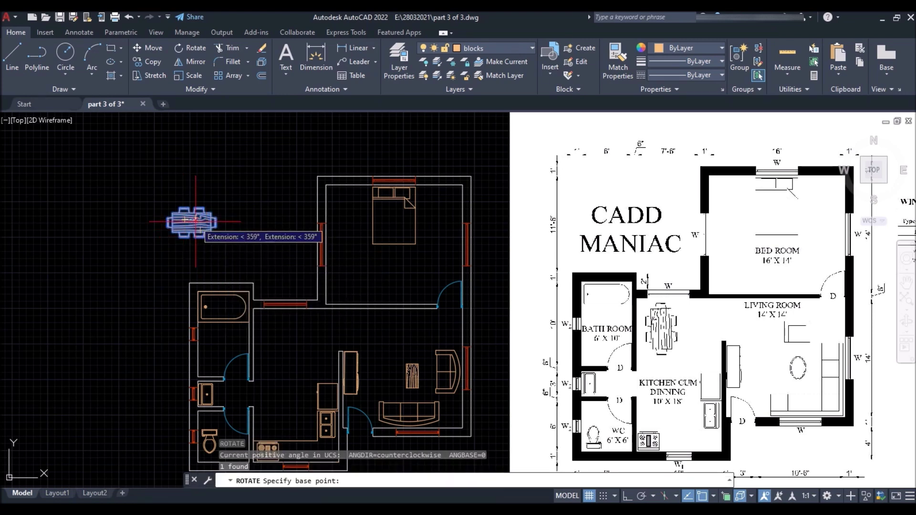
{"action": "left_click", "coordinate": [196, 222]}
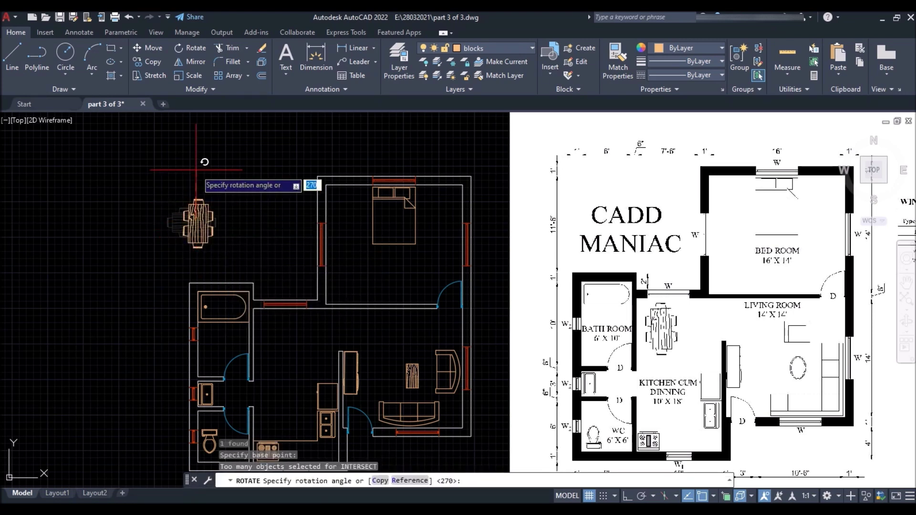
{"action": "left_click", "coordinate": [195, 170]}
- Move the dining table with Ortho off into the dining area, south of the window and east of the bathroom
{"action": "type", "text": "m"}
{"action": "key", "text": "Return"}
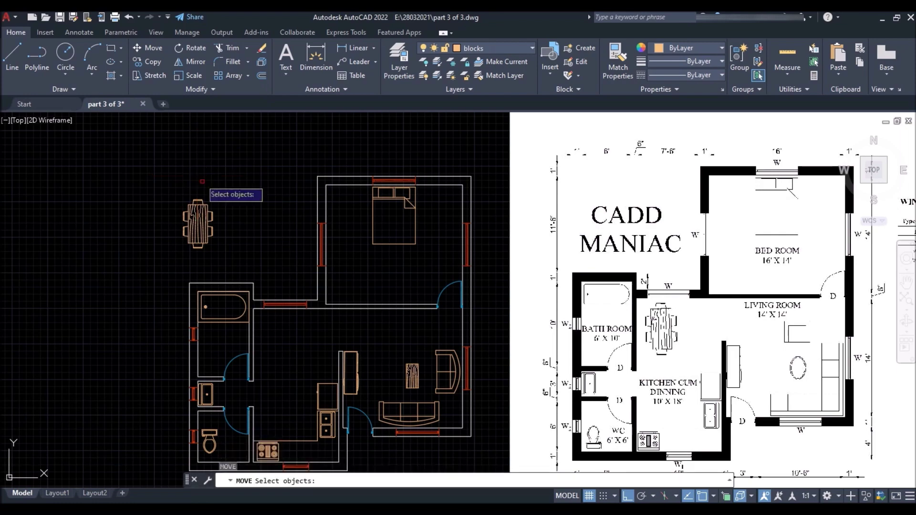
{"action": "left_click", "coordinate": [180, 197]}
{"action": "left_click", "coordinate": [215, 242]}
{"action": "key", "text": "Return"}
{"action": "left_click", "coordinate": [199, 224]}
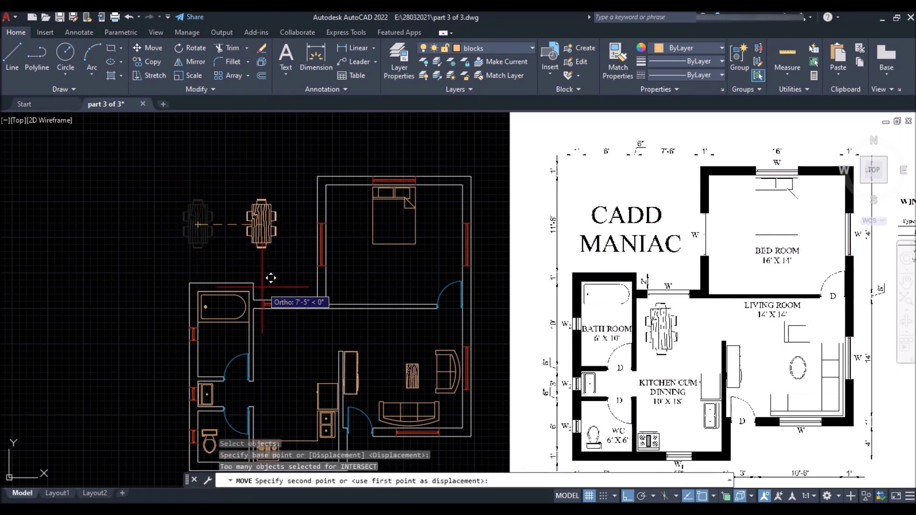
{"action": "key", "text": "F8"}
{"action": "scroll", "coordinate": [277, 349], "scroll_direction": "up", "scroll_amount": 2}
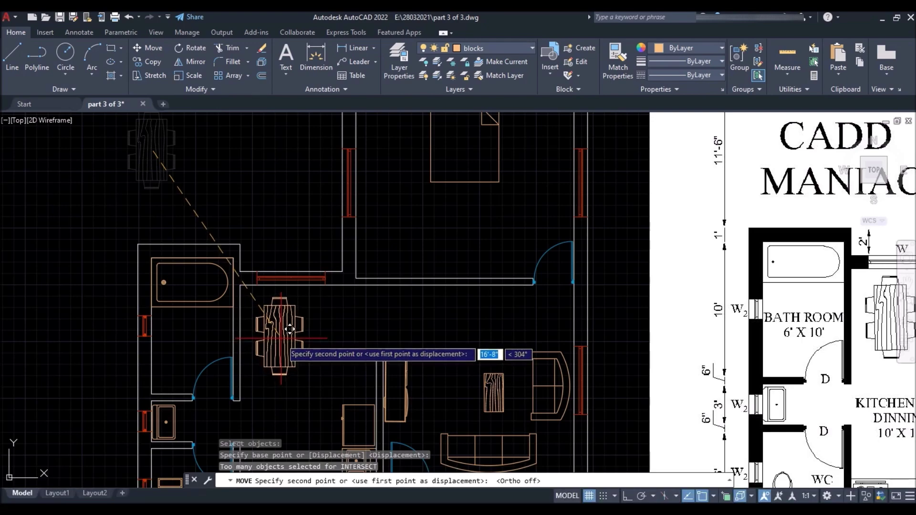
{"action": "left_click", "coordinate": [288, 331]}
- Rotate the toilet in the WC by 180° so its tank stands near the south wall
{"action": "scroll", "coordinate": [252, 266], "scroll_direction": "down", "scroll_amount": 4}
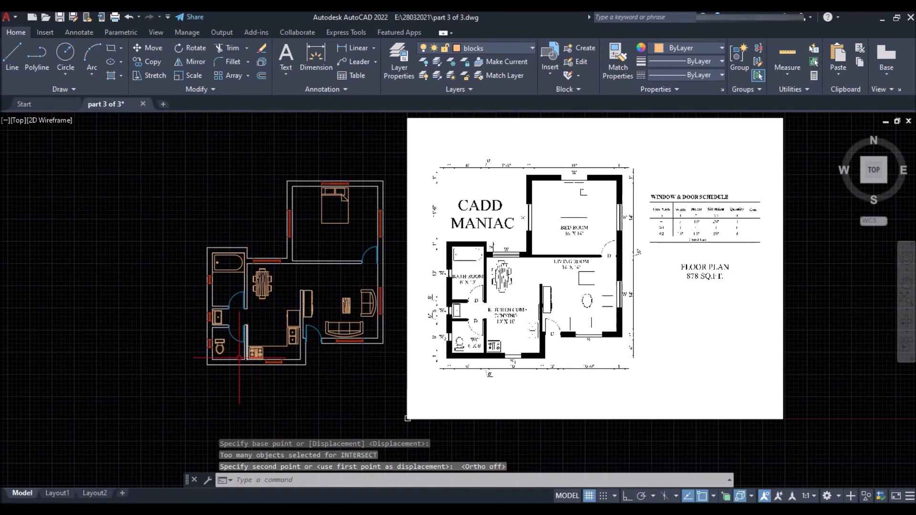
{"action": "scroll", "coordinate": [239, 357], "scroll_direction": "up", "scroll_amount": 6}
{"action": "type", "text": "ro"}
{"action": "key", "text": "Return"}
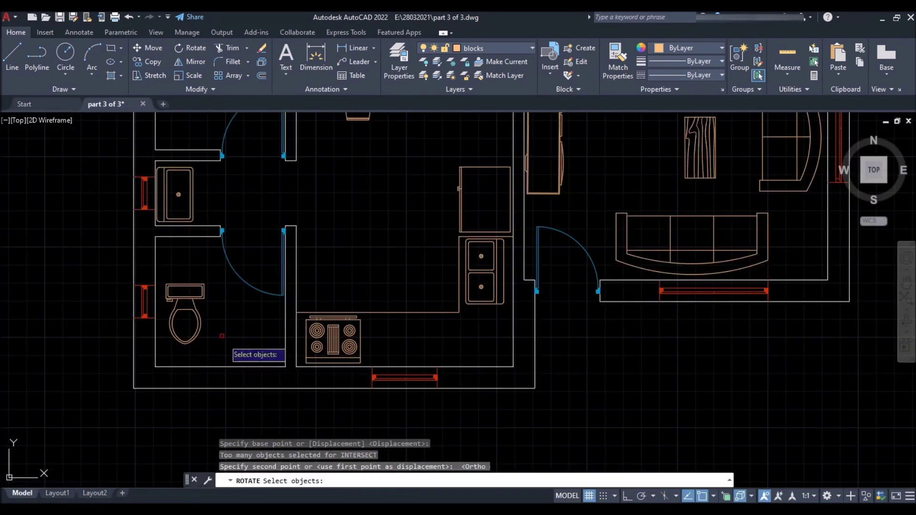
{"action": "left_click", "coordinate": [222, 336]}
{"action": "left_click", "coordinate": [162, 283]}
{"action": "key", "text": "Return"}
{"action": "left_click", "coordinate": [185, 291]}
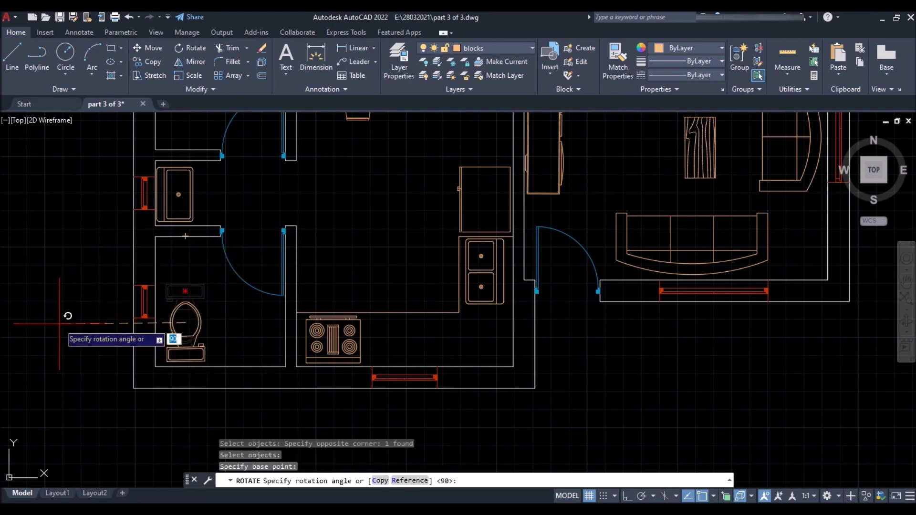
{"action": "key", "text": "Return"}
- Scale the wooden coffee table in the living room by a factor of 1.15 about its centre
{"action": "scroll", "coordinate": [60, 320], "scroll_direction": "down", "scroll_amount": 6}
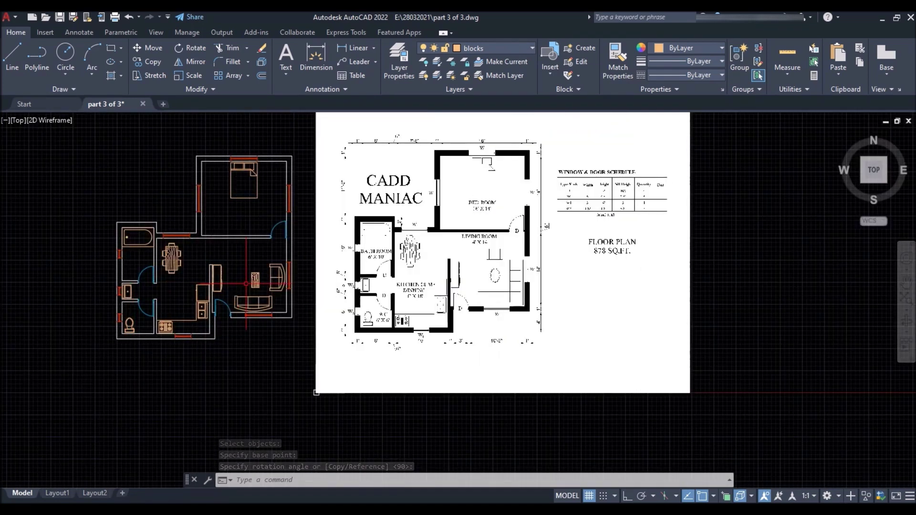
{"action": "scroll", "coordinate": [253, 278], "scroll_direction": "up", "scroll_amount": 5}
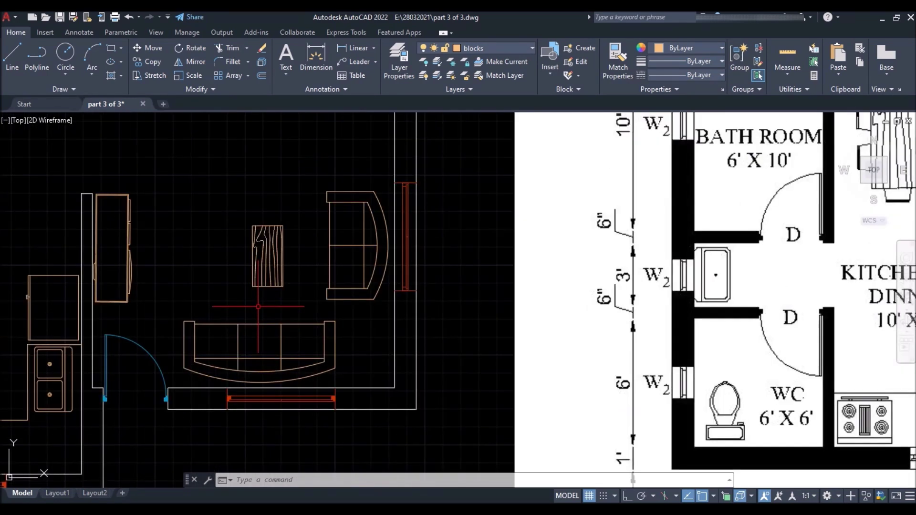
{"action": "key", "text": "Return"}
{"action": "left_click", "coordinate": [262, 281]}
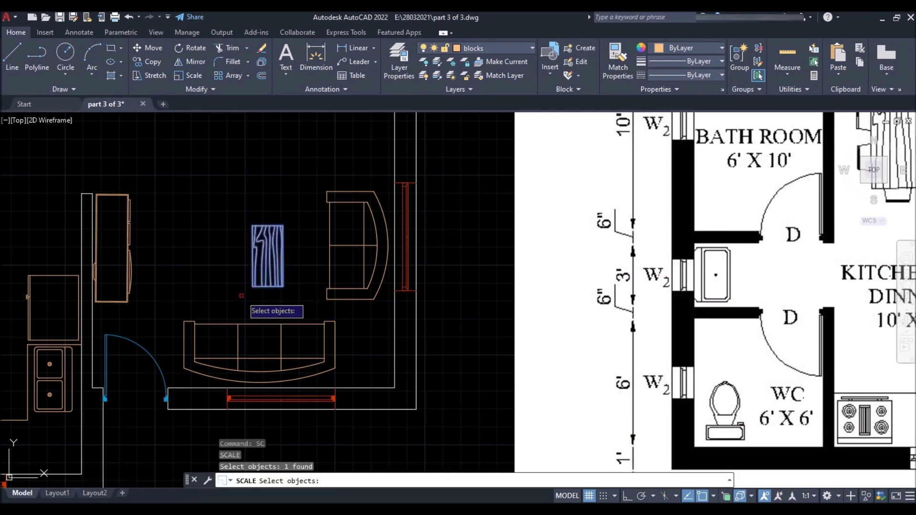
{"action": "key", "text": "Return"}
{"action": "left_click", "coordinate": [269, 260]}
{"action": "type", "text": "1."}
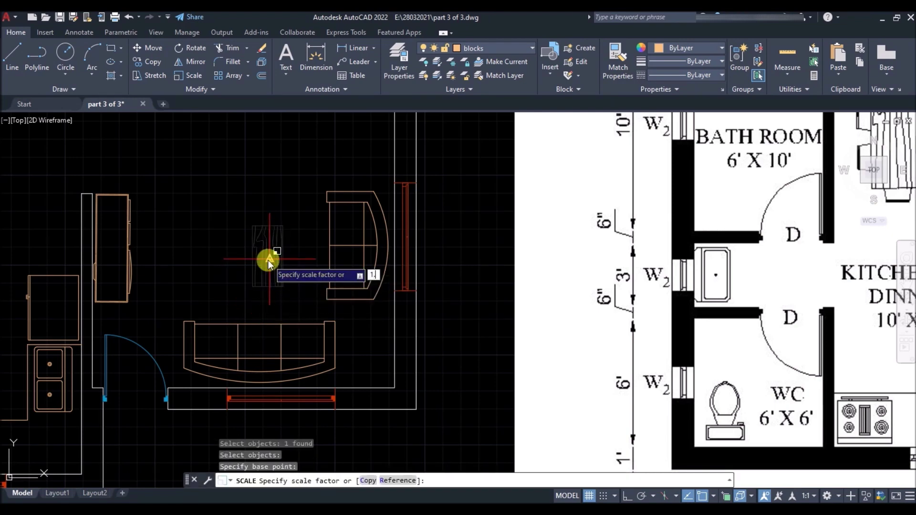
{"action": "type", "text": "15"}
{"action": "key", "text": "Return"}
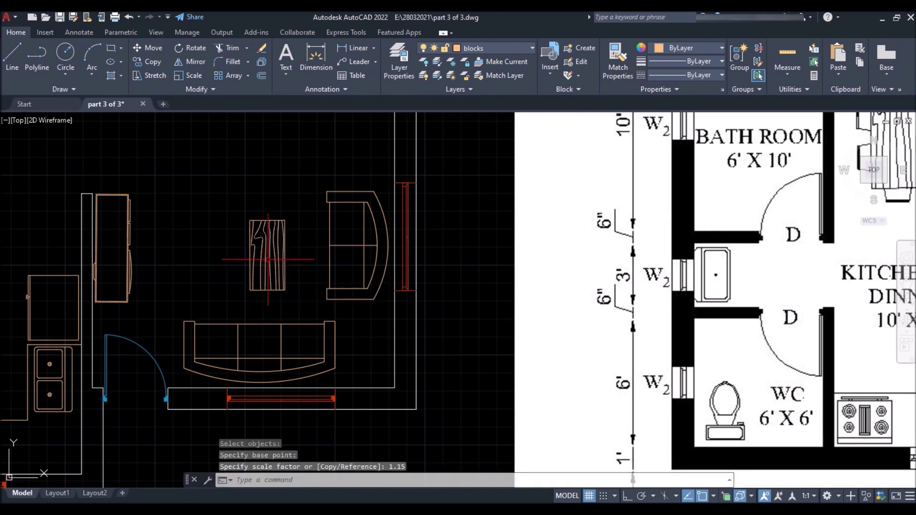
- Make the wall hatch layer current
{"action": "scroll", "coordinate": [328, 253], "scroll_direction": "down", "scroll_amount": 5}
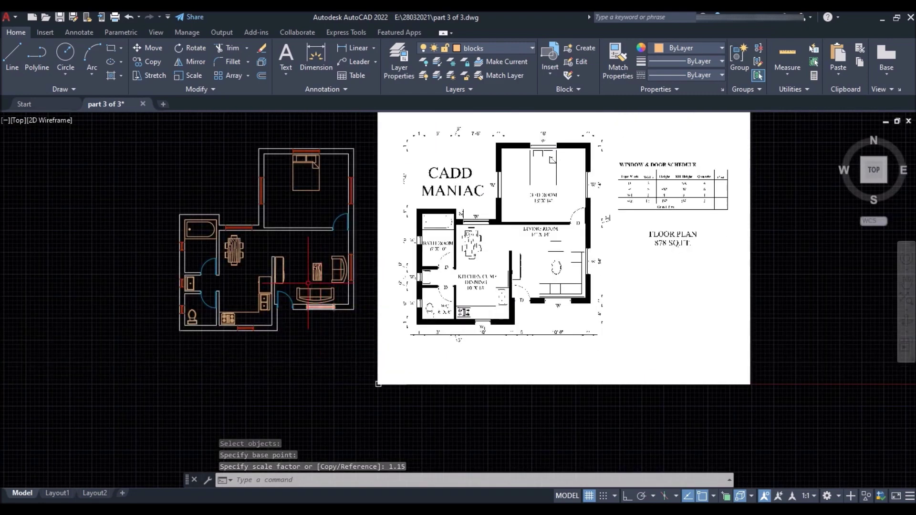
{"action": "scroll", "coordinate": [276, 251], "scroll_direction": "up", "scroll_amount": 2}
{"action": "scroll", "coordinate": [277, 258], "scroll_direction": "down", "scroll_amount": 3}
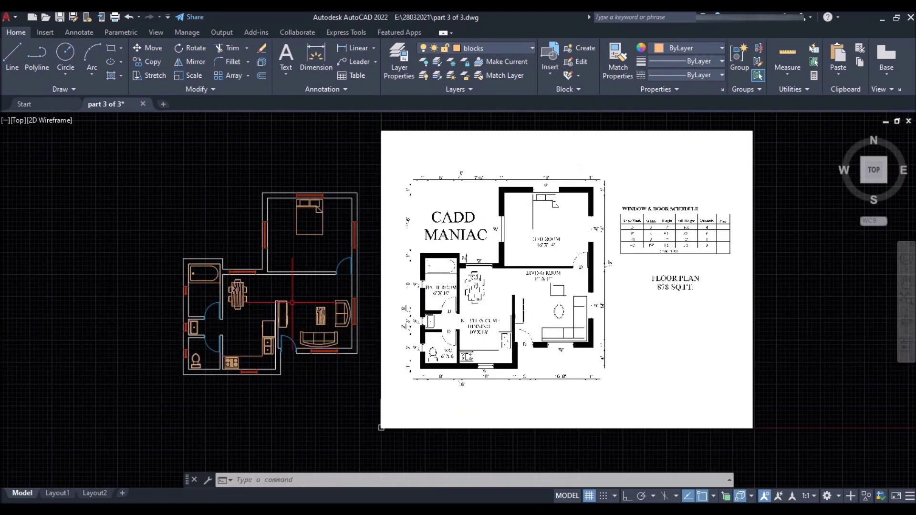
{"action": "scroll", "coordinate": [283, 283], "scroll_direction": "up", "scroll_amount": 4}
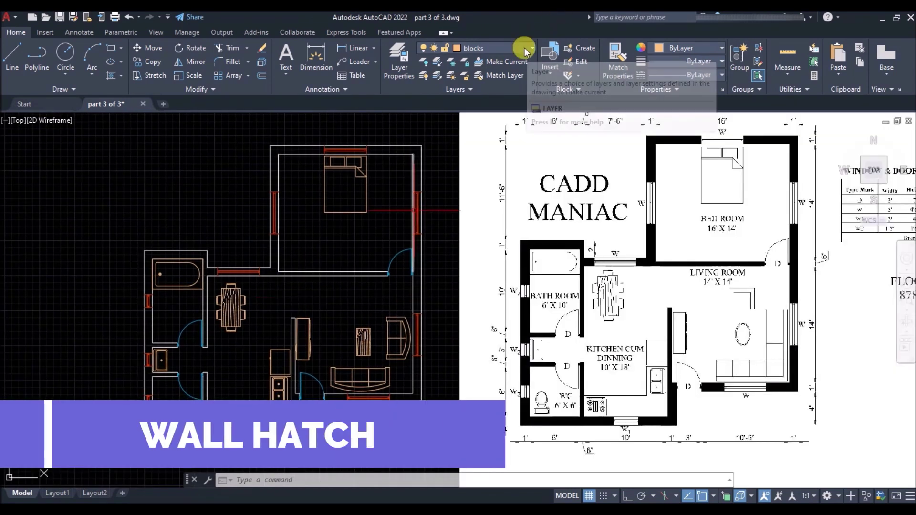
{"action": "left_click", "coordinate": [526, 51]}
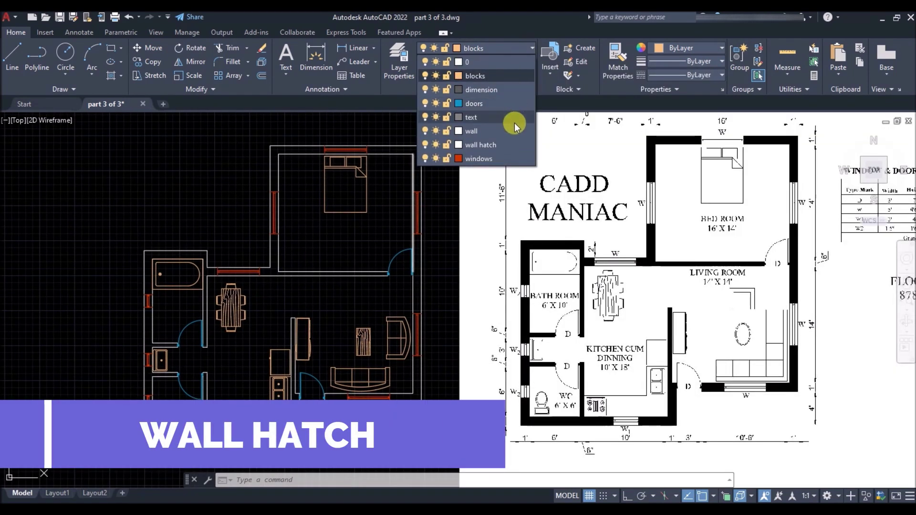
{"action": "left_click", "coordinate": [505, 141]}
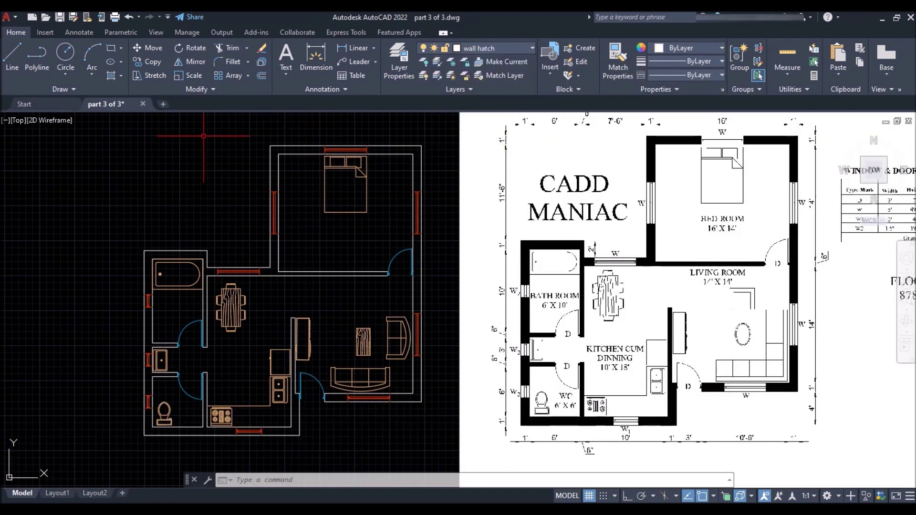
- Hatch the bedroom's northwest wall corner between the two windows with the SOLID pattern
{"action": "type", "text": "h"}
{"action": "key", "text": "Return"}
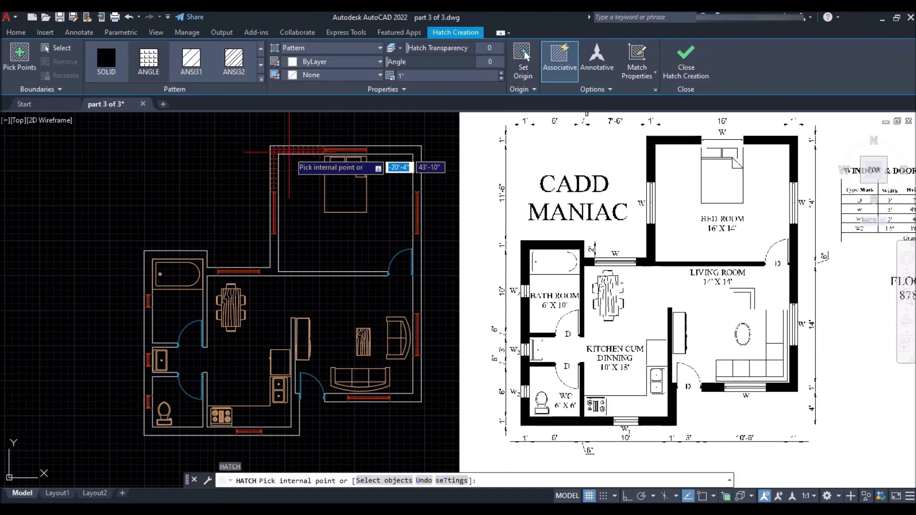
{"action": "left_click", "coordinate": [115, 63]}
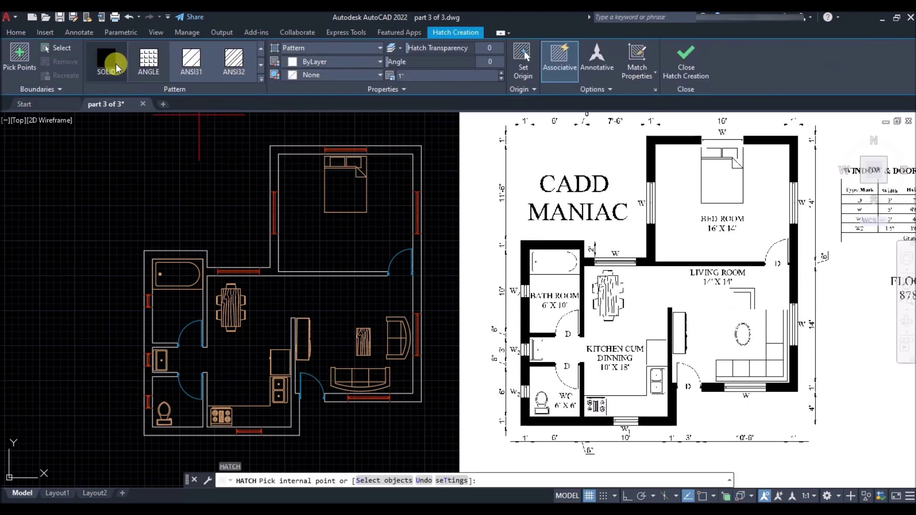
{"action": "left_click", "coordinate": [14, 33]}
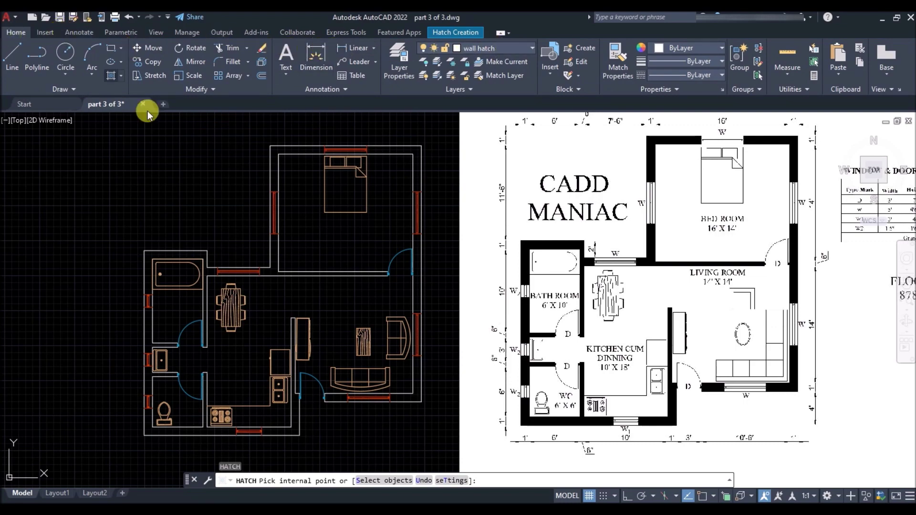
{"action": "scroll", "coordinate": [274, 151], "scroll_direction": "up", "scroll_amount": 4}
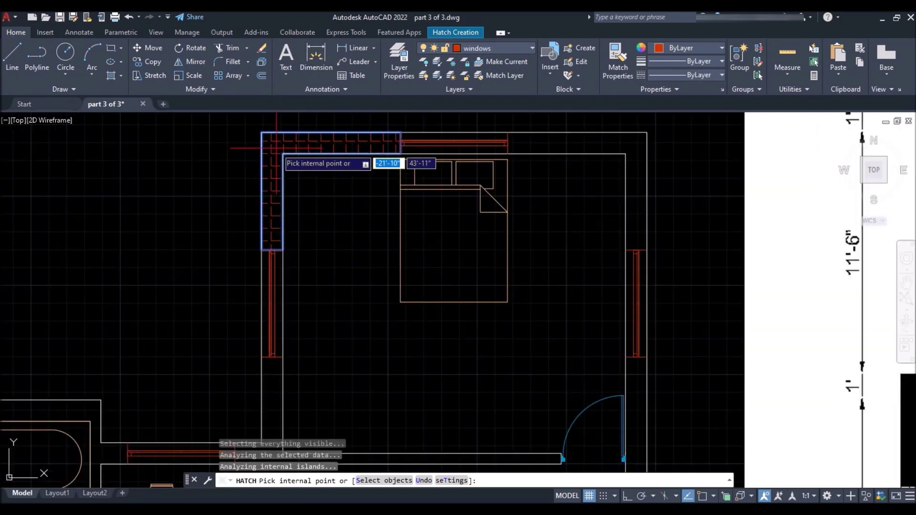
{"action": "left_click", "coordinate": [440, 30]}
{"action": "left_click", "coordinate": [106, 58]}
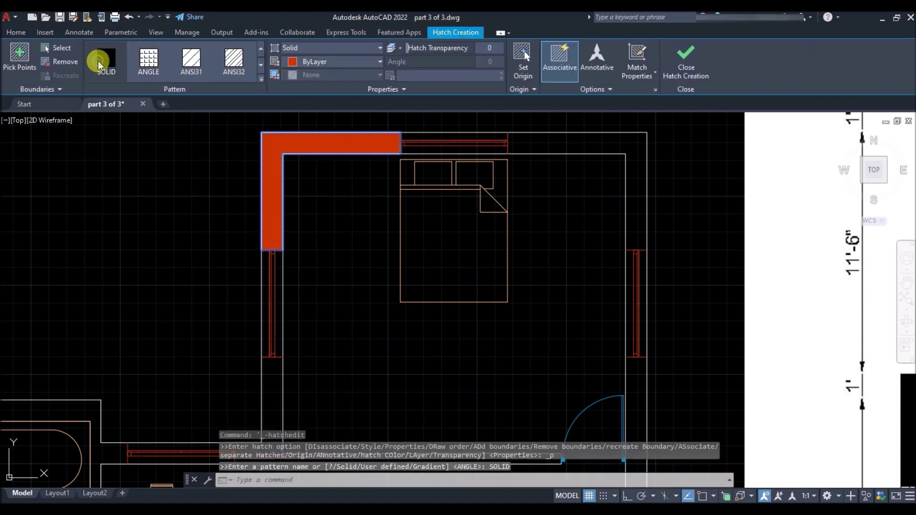
- Assign the hatch in the bedroom's northwest wall corner to the wall hatch layer
{"action": "left_click", "coordinate": [21, 32]}
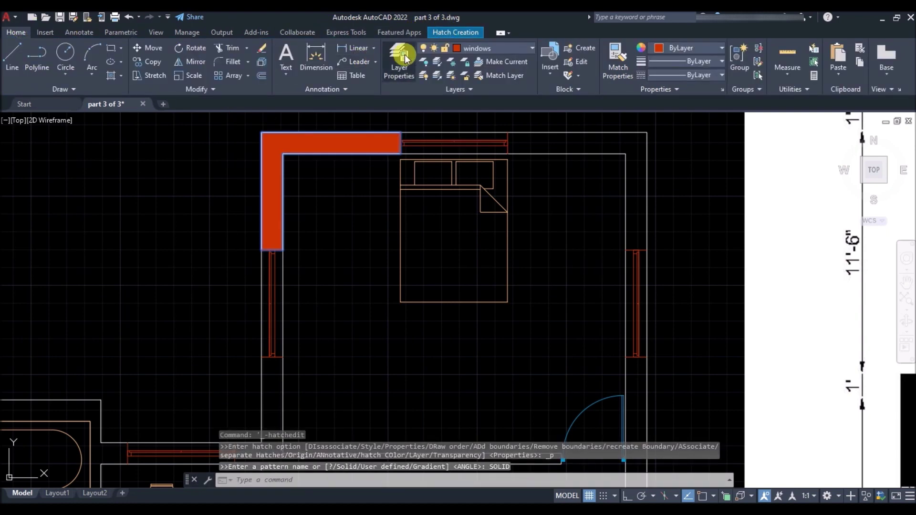
{"action": "left_click", "coordinate": [500, 48]}
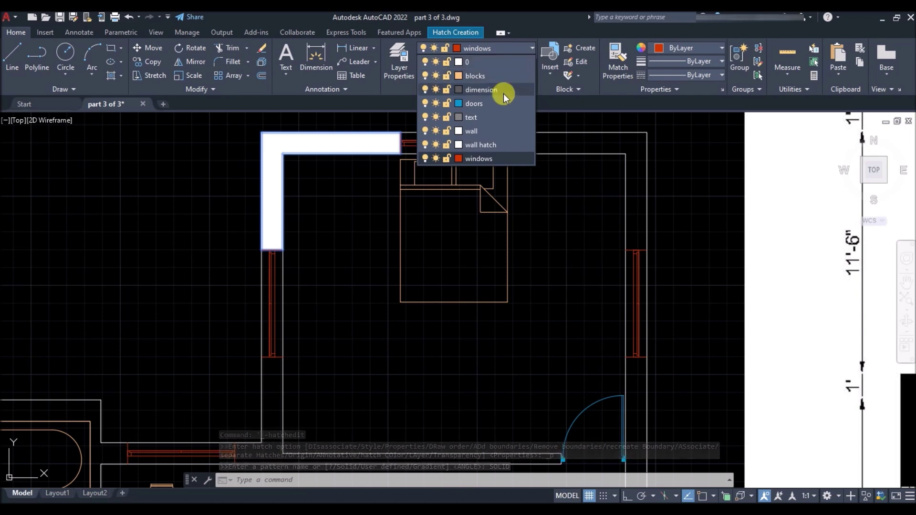
{"action": "left_click", "coordinate": [503, 144]}
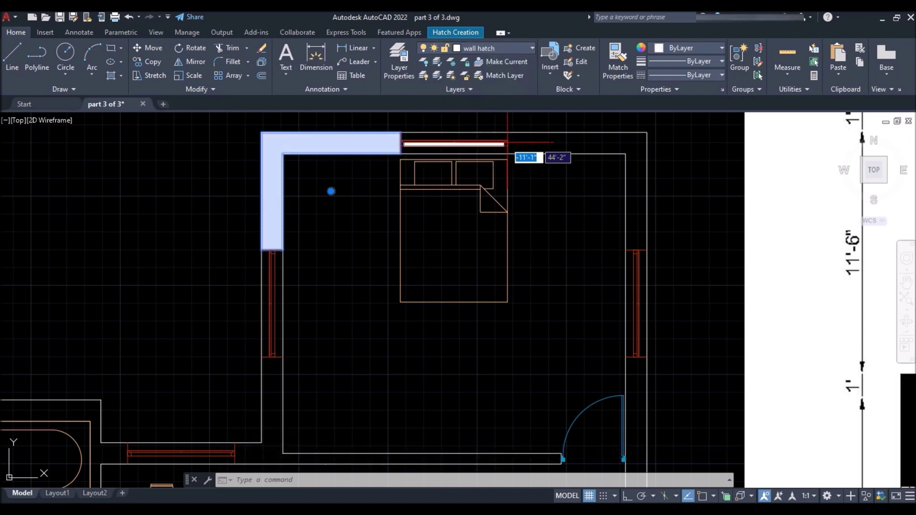
- Add the bedroom's northeast wall corner and the east wall between the bedroom and living room windows to the solid hatch
{"action": "left_click", "coordinate": [569, 149]}
{"action": "scroll", "coordinate": [359, 132], "scroll_direction": "down", "scroll_amount": 4}
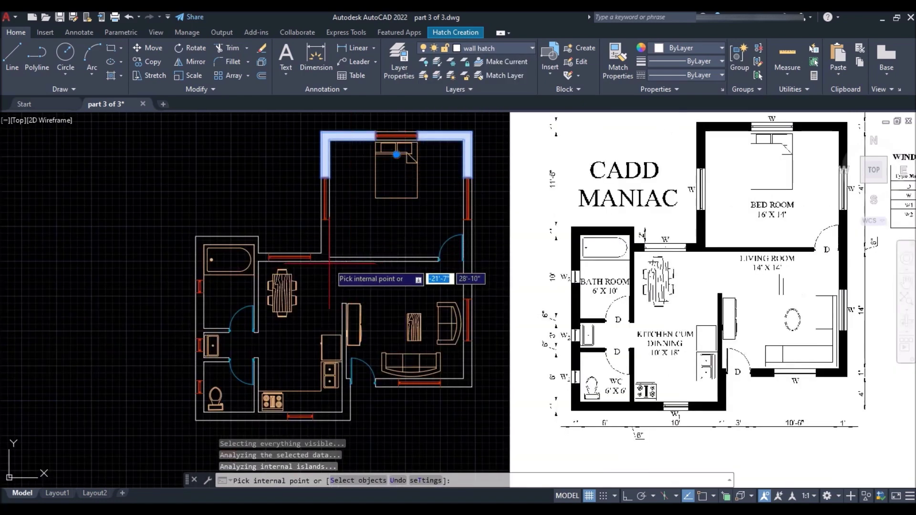
{"action": "scroll", "coordinate": [329, 262], "scroll_direction": "up", "scroll_amount": 4}
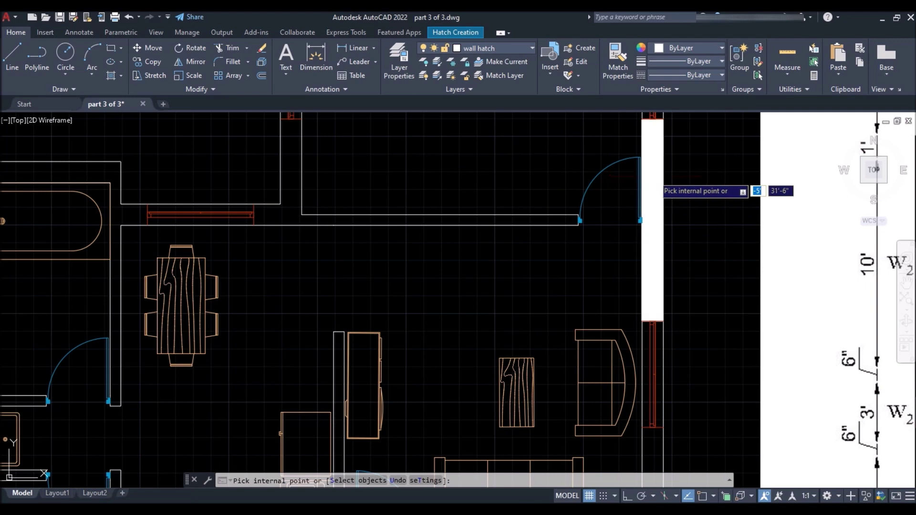
{"action": "left_click", "coordinate": [653, 176]}
- Fill the short south wall beside the entrance door and the walls around the WC with the solid hatch
{"action": "scroll", "coordinate": [574, 258], "scroll_direction": "down", "scroll_amount": 5}
{"action": "scroll", "coordinate": [571, 257], "scroll_direction": "up", "scroll_amount": 7}
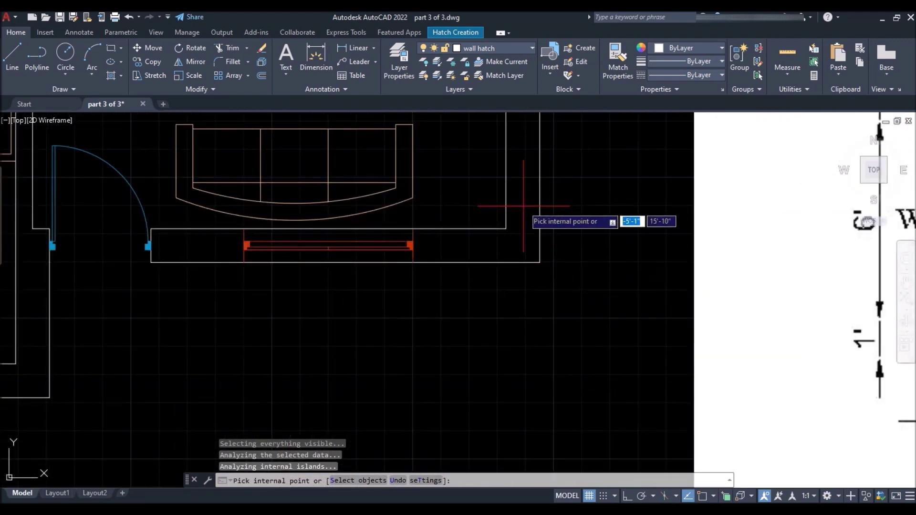
{"action": "scroll", "coordinate": [524, 207], "scroll_direction": "down", "scroll_amount": 4}
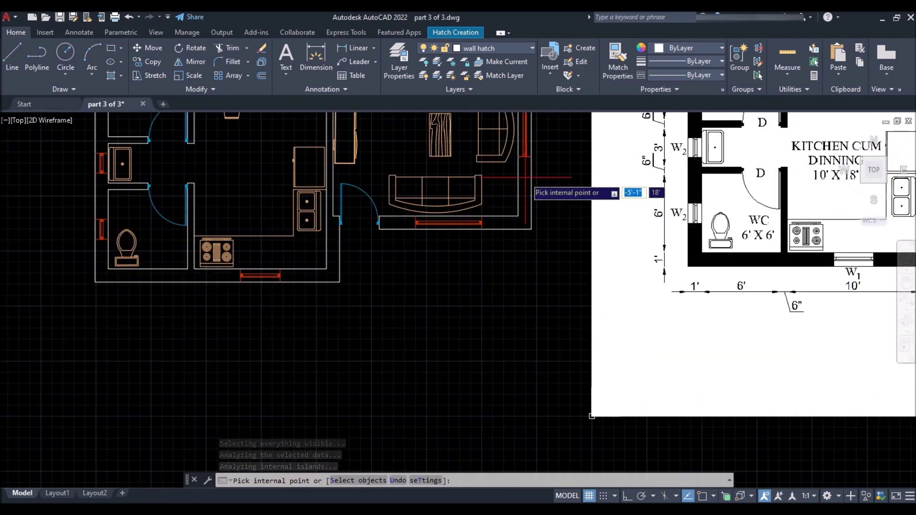
{"action": "left_click", "coordinate": [393, 223]}
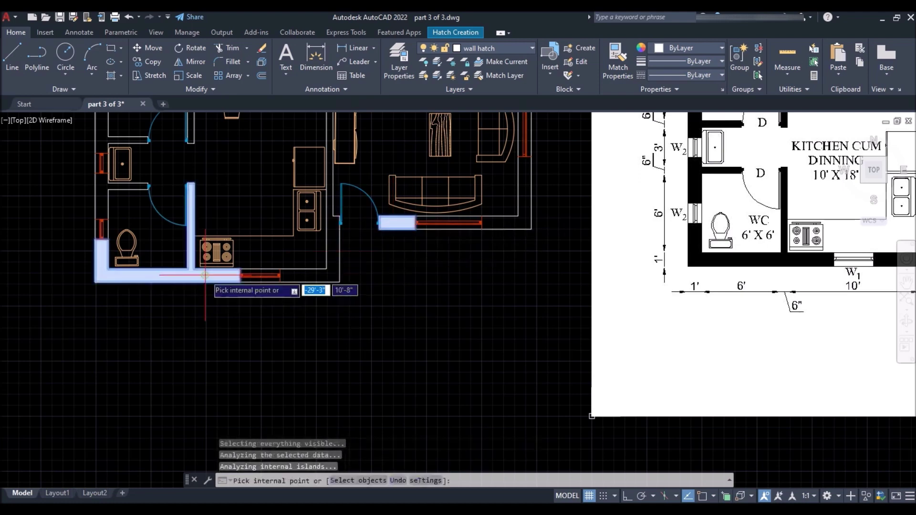
{"action": "scroll", "coordinate": [143, 244], "scroll_direction": "down", "scroll_amount": 2}
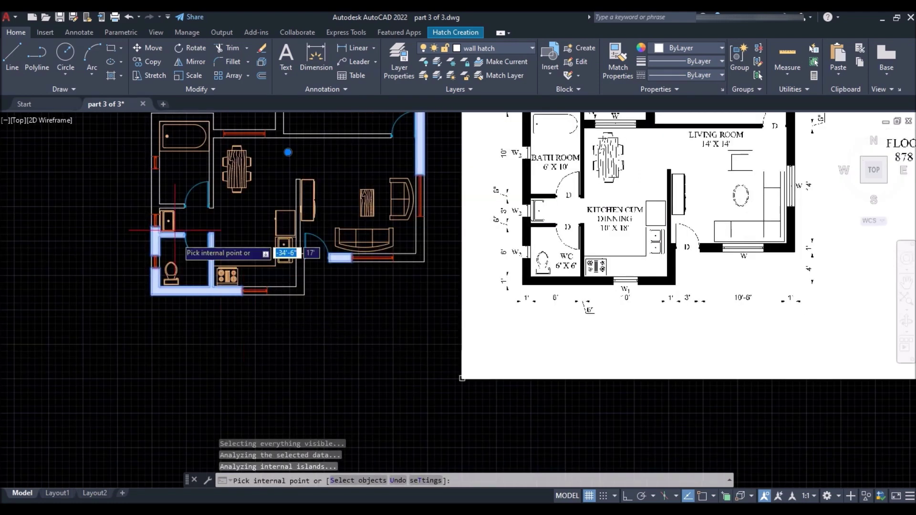
{"action": "scroll", "coordinate": [162, 215], "scroll_direction": "up", "scroll_amount": 5}
{"action": "scroll", "coordinate": [155, 258], "scroll_direction": "down", "scroll_amount": 3}
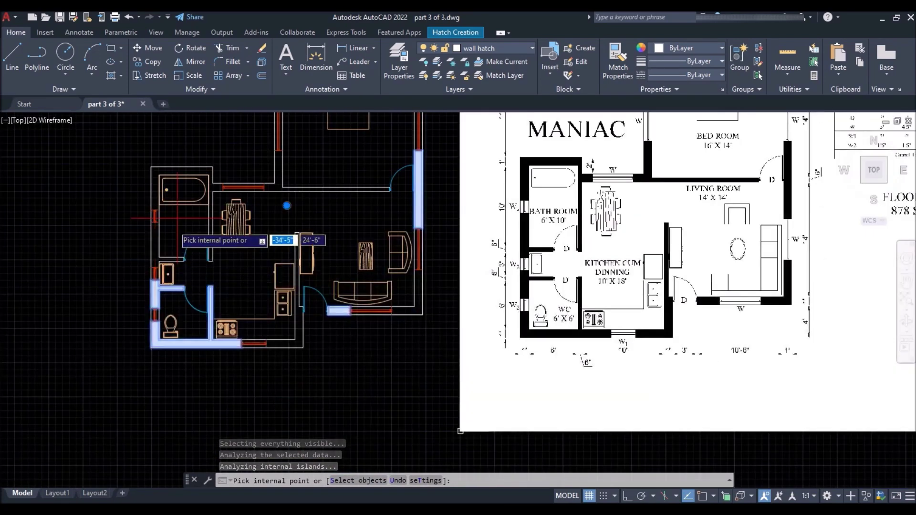
- Fill the wall between the bedroom and living room up to the dining window, and finish this hatch
{"action": "scroll", "coordinate": [206, 174], "scroll_direction": "up", "scroll_amount": 2}
{"action": "left_click", "coordinate": [365, 206]}
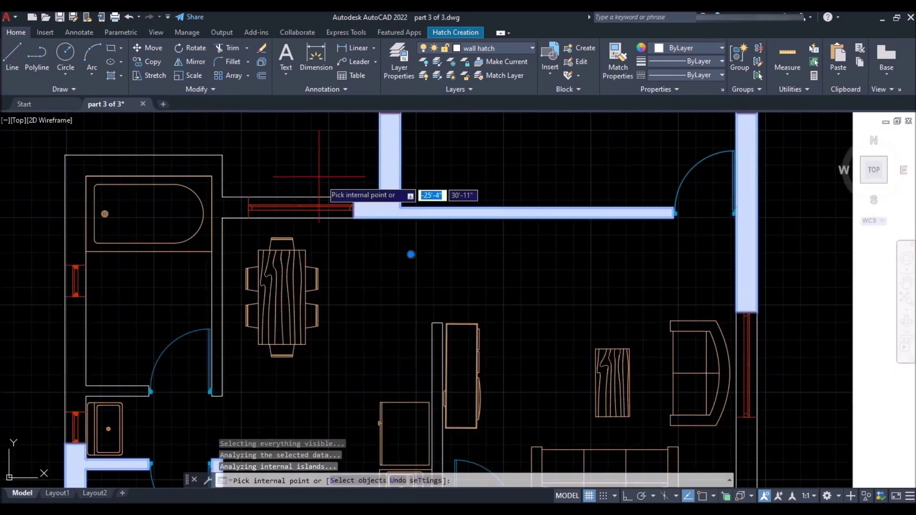
{"action": "scroll", "coordinate": [329, 200], "scroll_direction": "down", "scroll_amount": 5}
{"action": "scroll", "coordinate": [400, 276], "scroll_direction": "up", "scroll_amount": 4}
{"action": "key", "text": "space"}
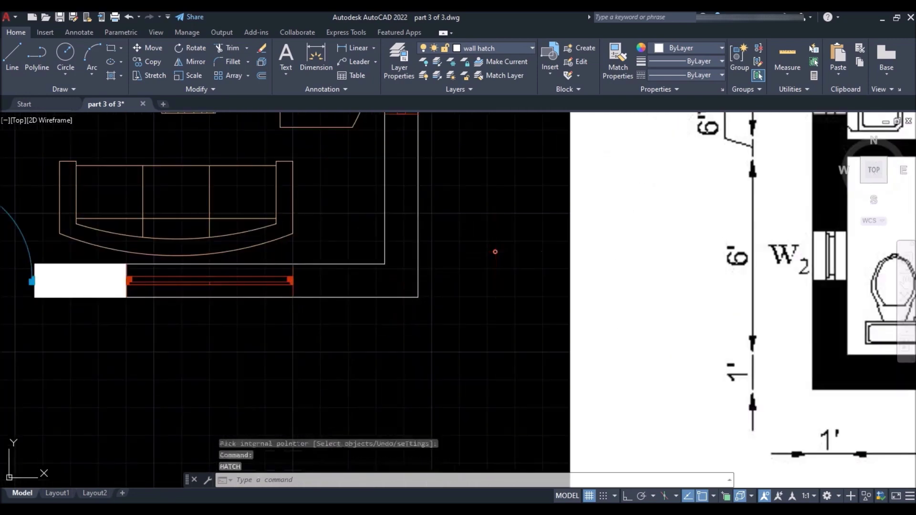
{"action": "left_click", "coordinate": [400, 279]}
{"action": "scroll", "coordinate": [525, 277], "scroll_direction": "down", "scroll_amount": 4}
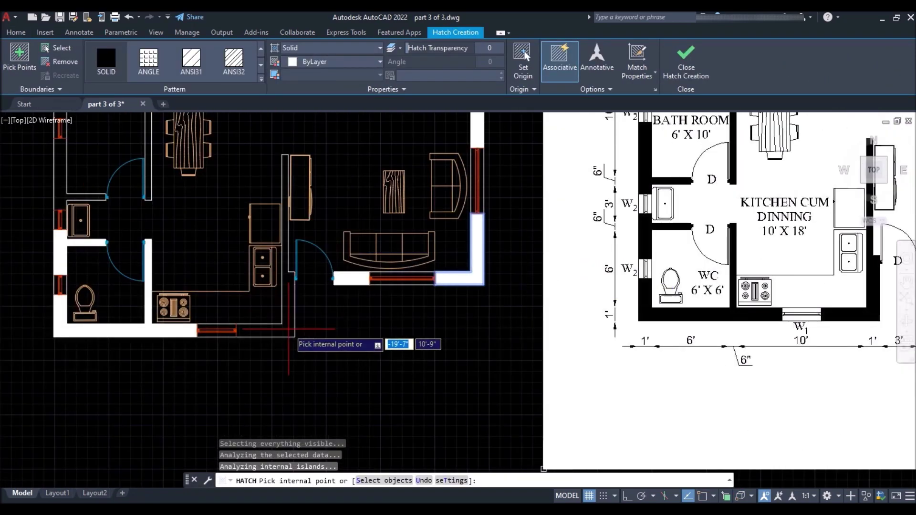
{"action": "scroll", "coordinate": [288, 329], "scroll_direction": "up", "scroll_amount": 5}
{"action": "left_click", "coordinate": [290, 282]}
{"action": "scroll", "coordinate": [372, 367], "scroll_direction": "down", "scroll_amount": 5}
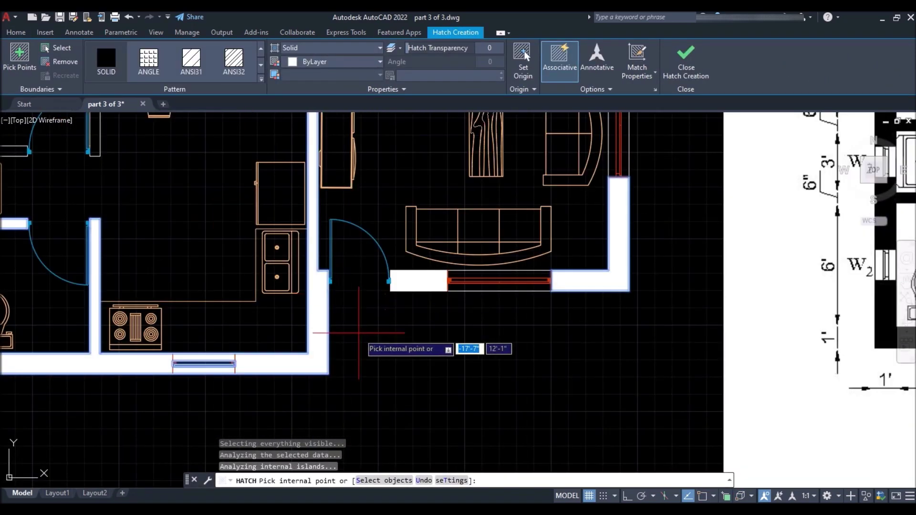
{"action": "key", "text": "space"}
{"action": "left_click", "coordinate": [317, 362]}
{"action": "key", "text": "Escape"}
- Hatch the living room's southeast wall corner and the remaining bathroom and washbasin walls with the solid fill
{"action": "key", "text": "space"}
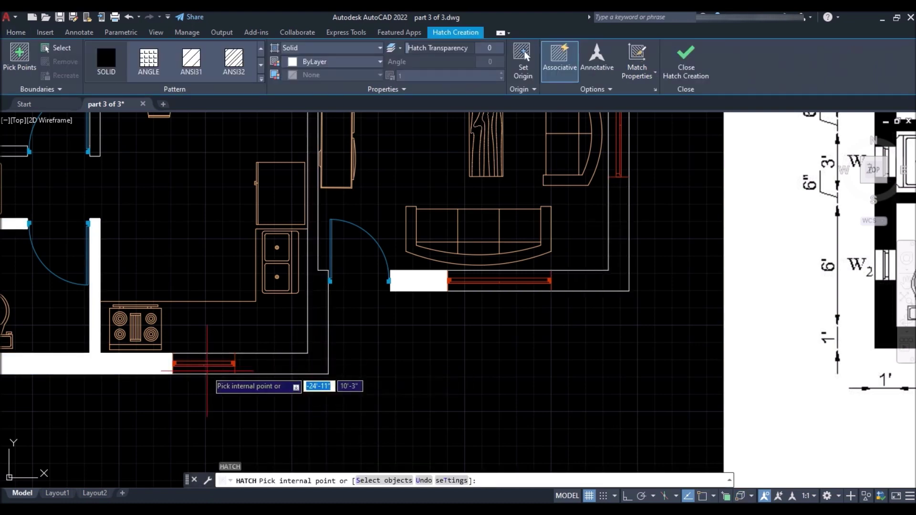
{"action": "scroll", "coordinate": [555, 274], "scroll_direction": "up", "scroll_amount": 5}
{"action": "scroll", "coordinate": [429, 227], "scroll_direction": "down", "scroll_amount": 6}
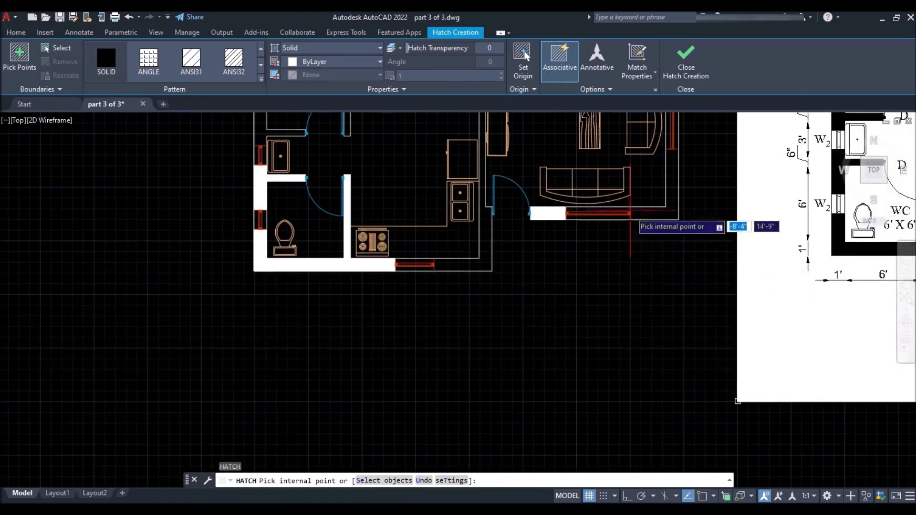
{"action": "left_click", "coordinate": [662, 215]}
{"action": "scroll", "coordinate": [388, 358], "scroll_direction": "down", "scroll_amount": 4}
{"action": "scroll", "coordinate": [376, 221], "scroll_direction": "up", "scroll_amount": 8}
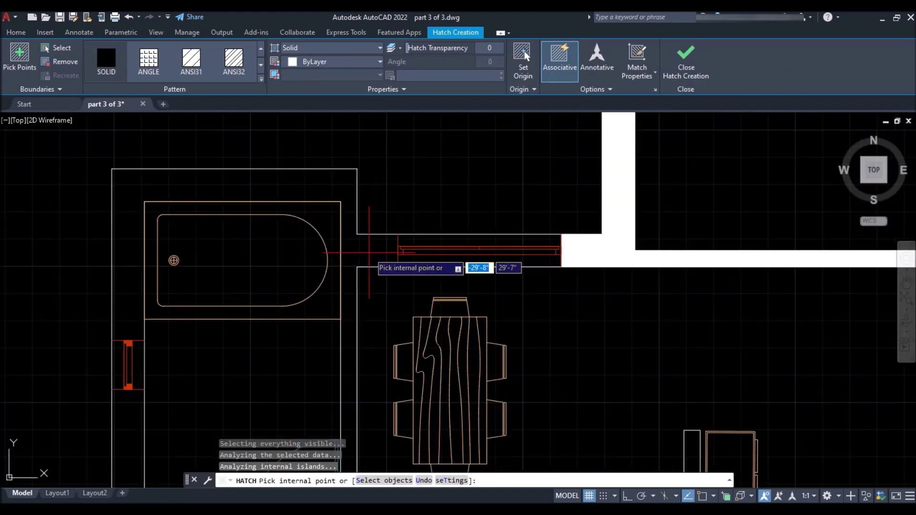
{"action": "scroll", "coordinate": [369, 253], "scroll_direction": "down", "scroll_amount": 2}
{"action": "scroll", "coordinate": [369, 253], "scroll_direction": "down", "scroll_amount": 2}
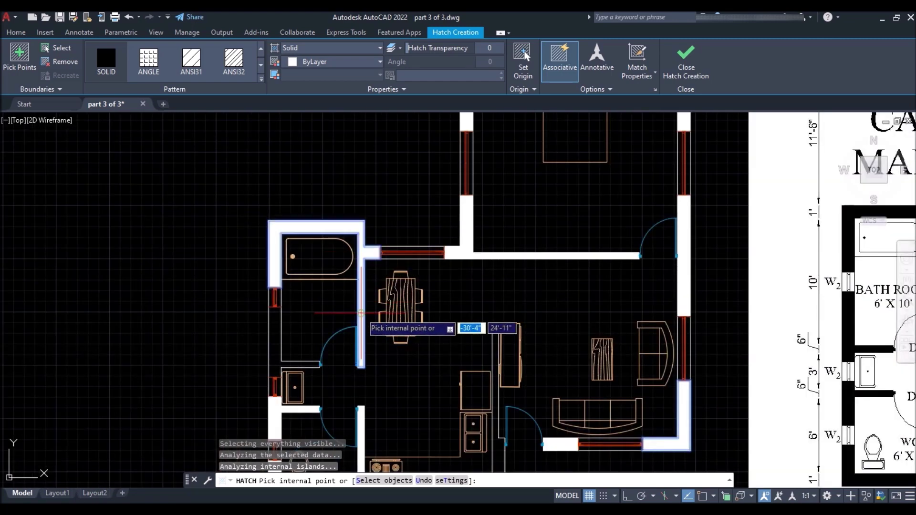
{"action": "scroll", "coordinate": [337, 443], "scroll_direction": "up", "scroll_amount": 2}
{"action": "key", "text": "Return"}
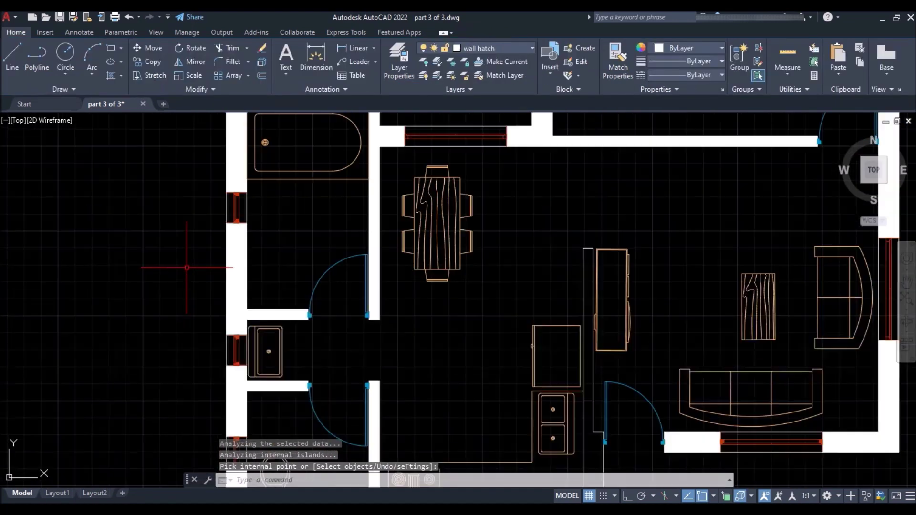
- Hatch the kitchen's southeast wall corner and the partition between kitchen and living room with the solid fill
{"action": "scroll", "coordinate": [210, 263], "scroll_direction": "down", "scroll_amount": 3}
{"action": "scroll", "coordinate": [301, 317], "scroll_direction": "up", "scroll_amount": 4}
{"action": "scroll", "coordinate": [315, 270], "scroll_direction": "up", "scroll_amount": 2}
{"action": "key", "text": "Return"}
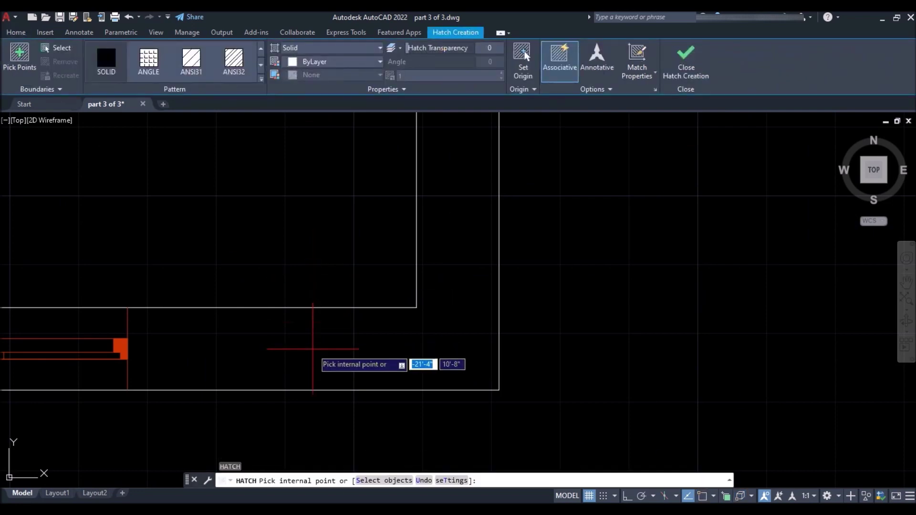
{"action": "scroll", "coordinate": [375, 355], "scroll_direction": "down", "scroll_amount": 2}
{"action": "scroll", "coordinate": [424, 315], "scroll_direction": "down", "scroll_amount": 2}
{"action": "scroll", "coordinate": [413, 178], "scroll_direction": "up", "scroll_amount": 2}
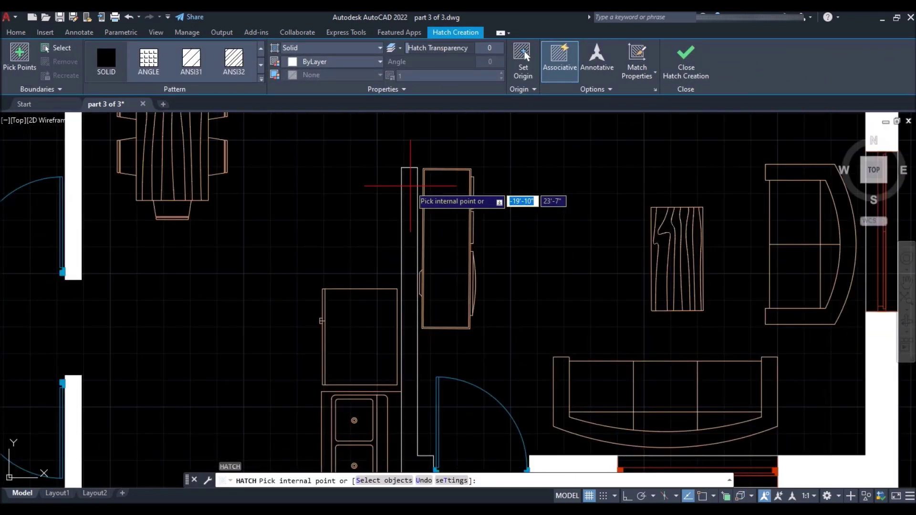
{"action": "scroll", "coordinate": [411, 186], "scroll_direction": "down", "scroll_amount": 1}
{"action": "left_click", "coordinate": [415, 387]}
{"action": "key", "text": "Return"}
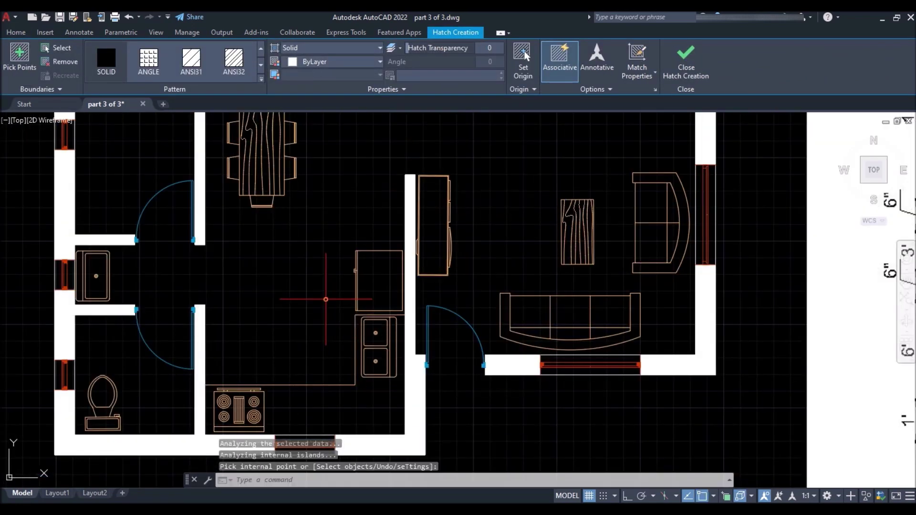
{"action": "scroll", "coordinate": [354, 388], "scroll_direction": "down", "scroll_amount": 4}
{"action": "scroll", "coordinate": [465, 286], "scroll_direction": "up", "scroll_amount": 3}
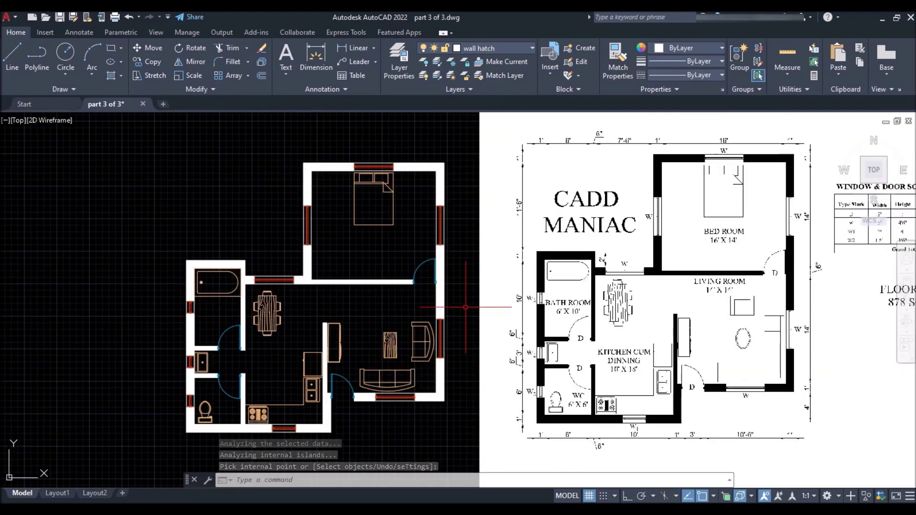